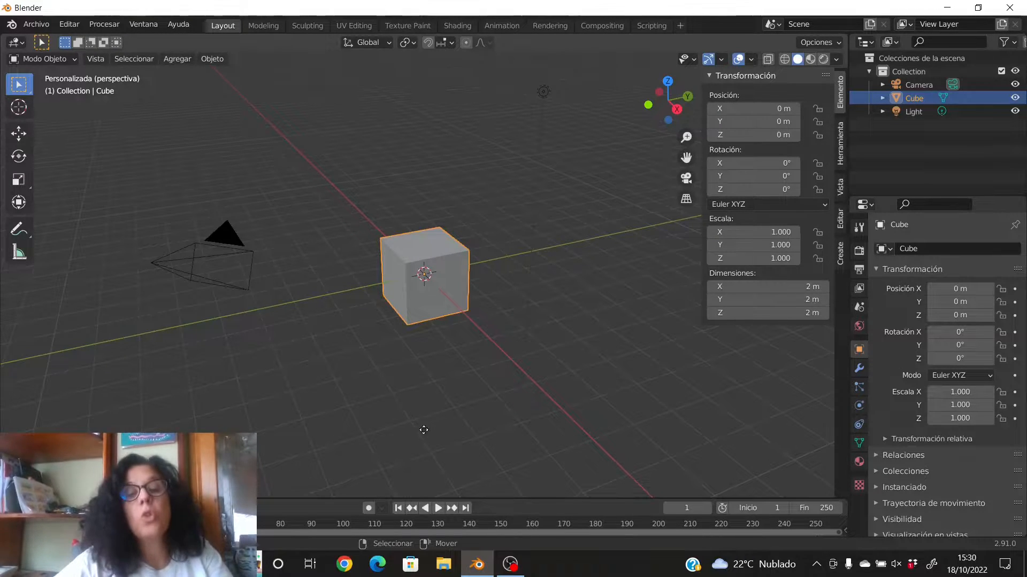
- Set the cube's position to X 1 m, Y 1 m and Z 1 m
key(g)
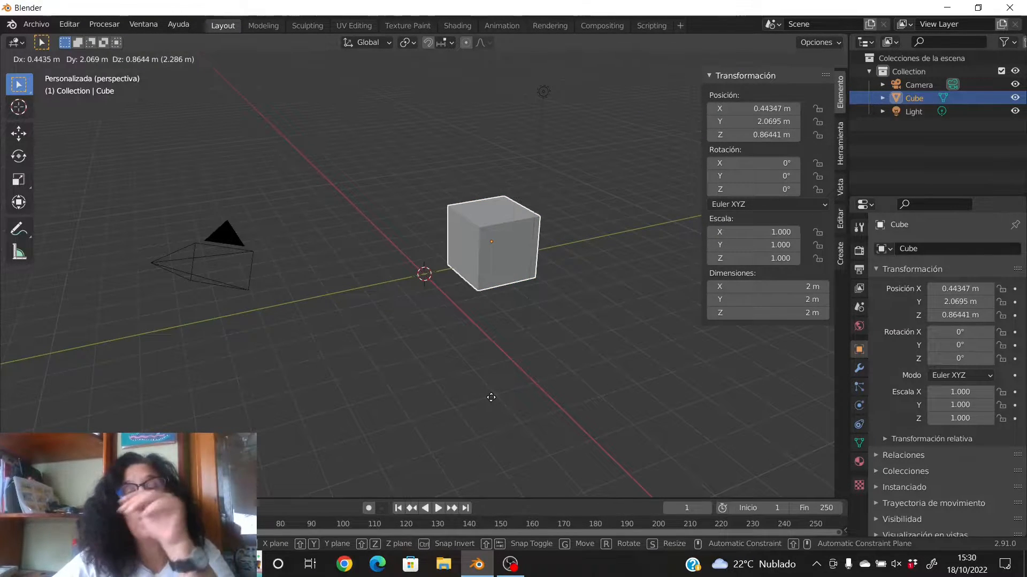
key(Escape)
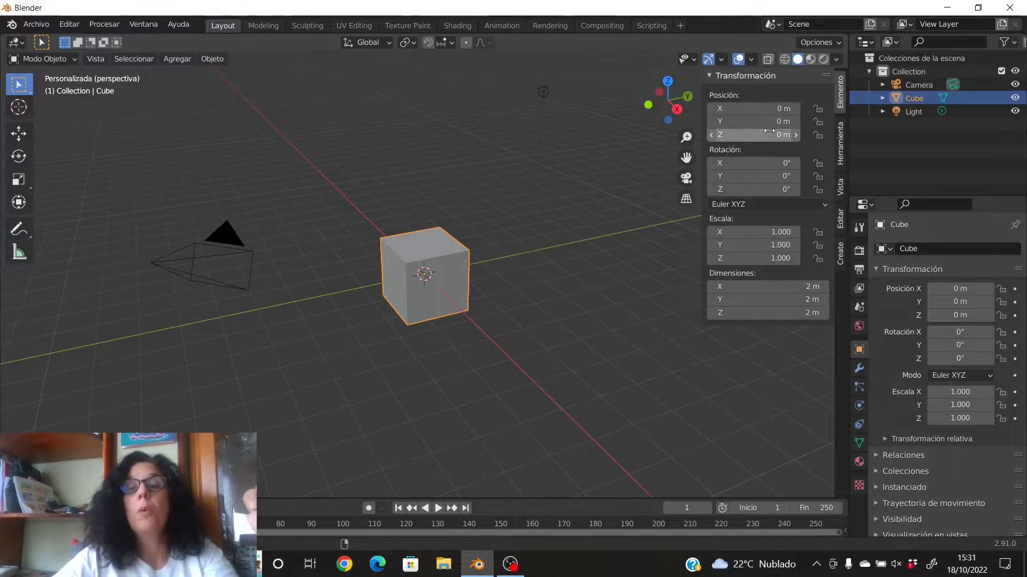
click(773, 109)
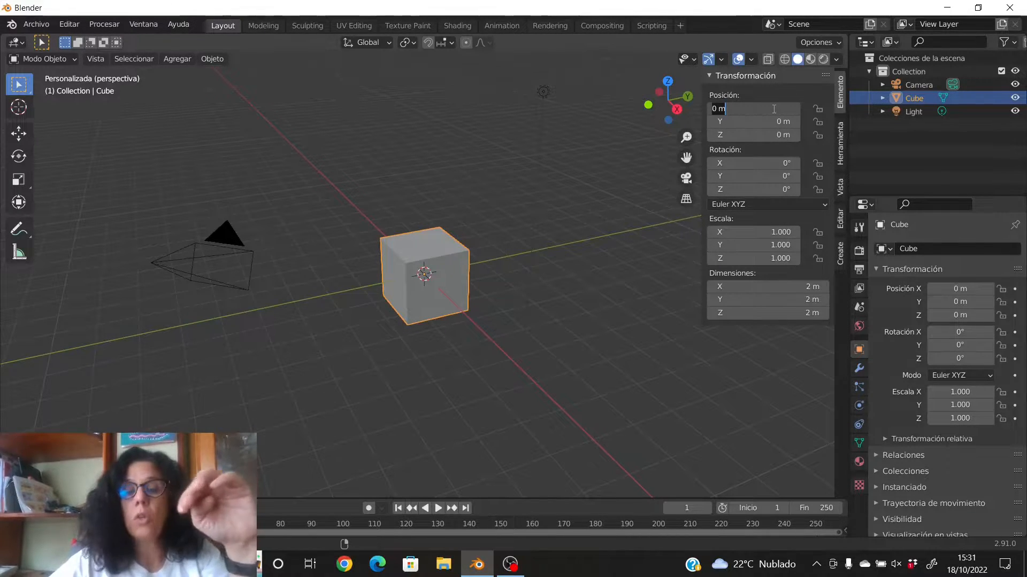
text(1)
key(Tab)
text(1)
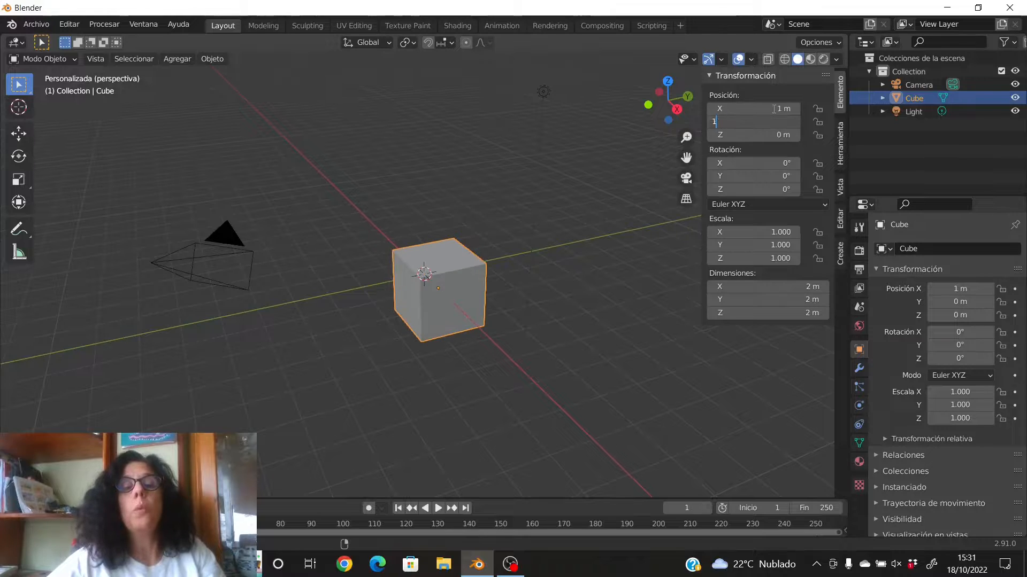
key(Tab)
text(1)
key(Tab)
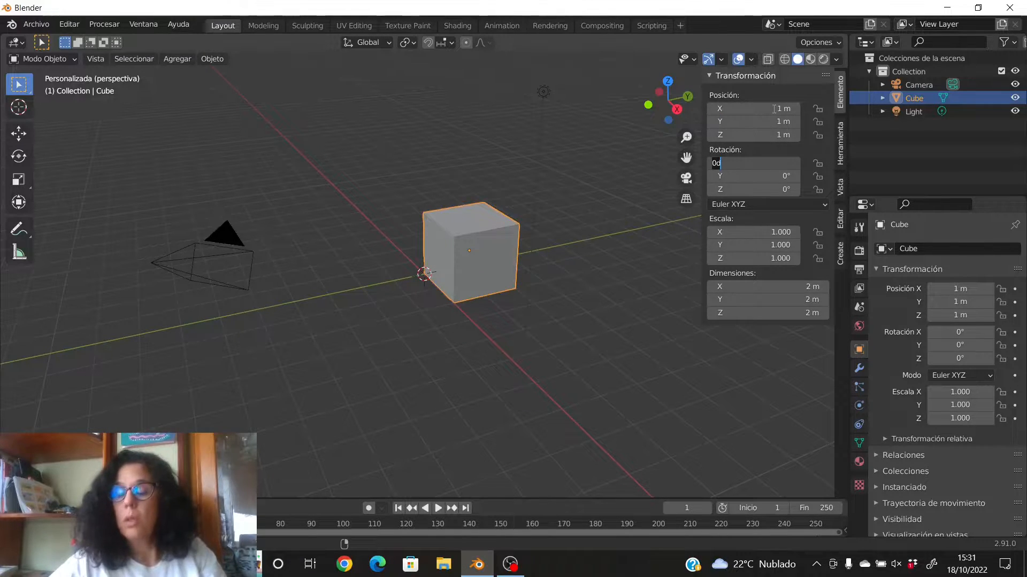
key(Return)
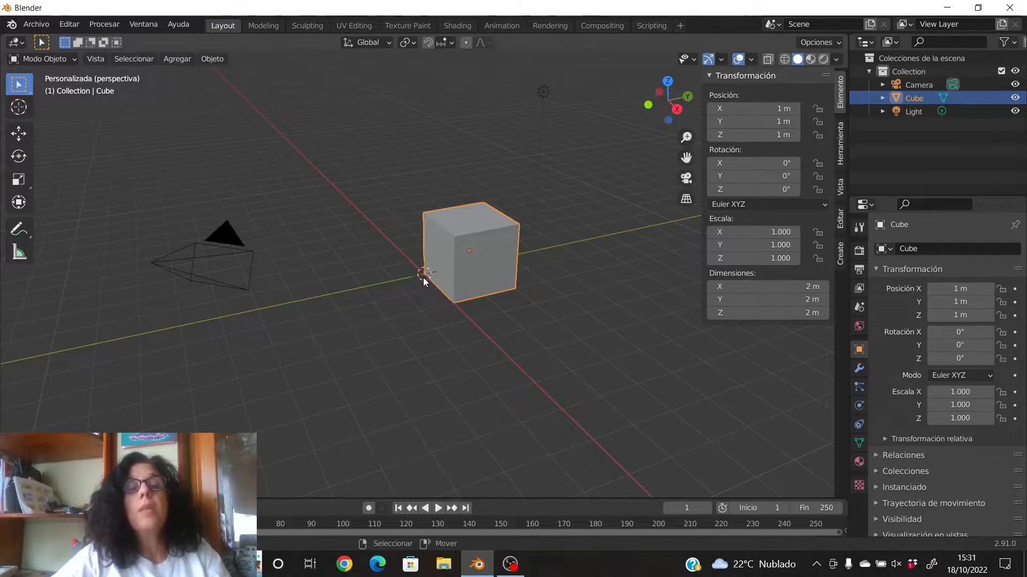
- Set the cube's origin to the 3D cursor
scroll(423, 280, up, 3)
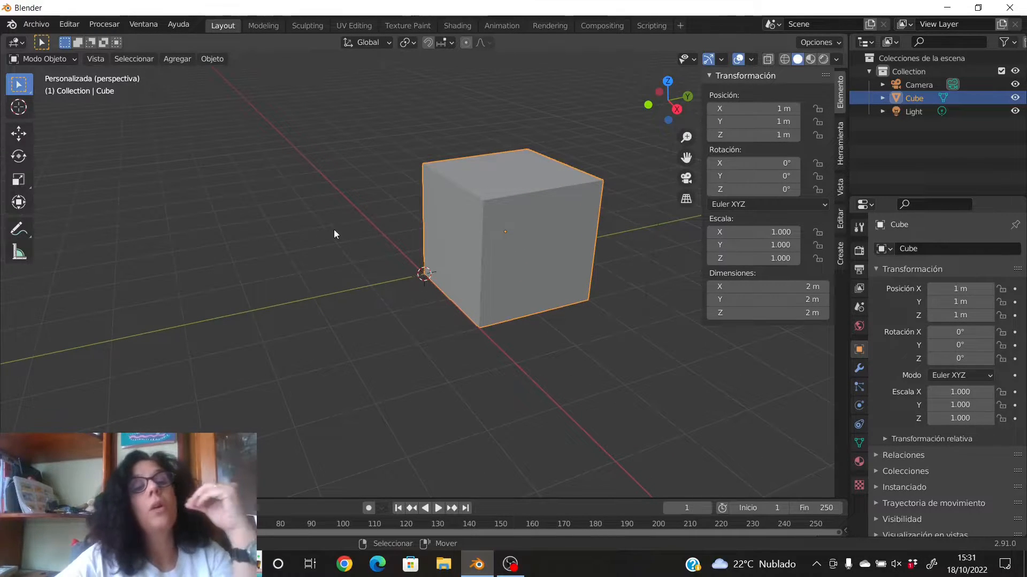
scroll(411, 288, down, 3)
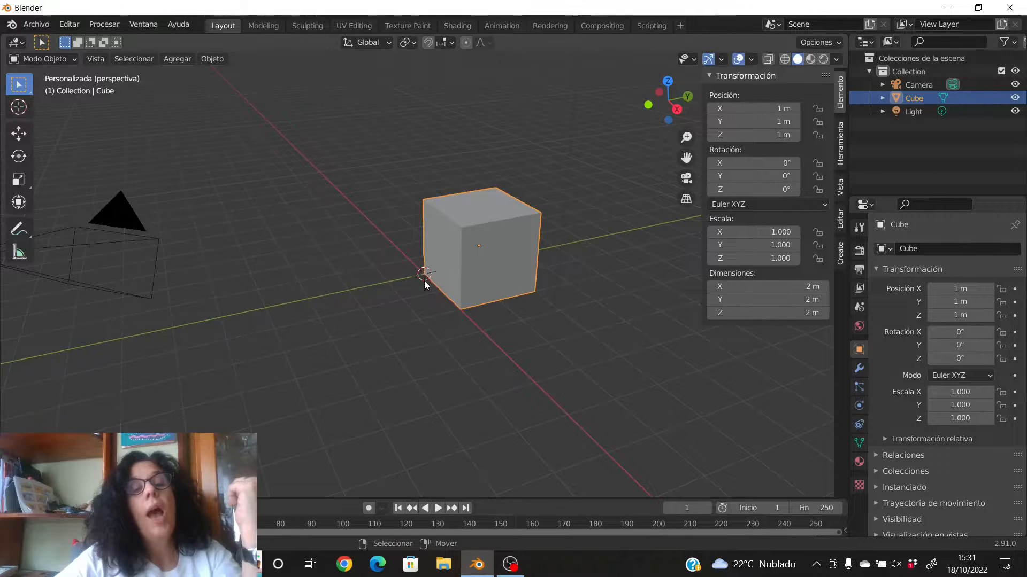
click(212, 60)
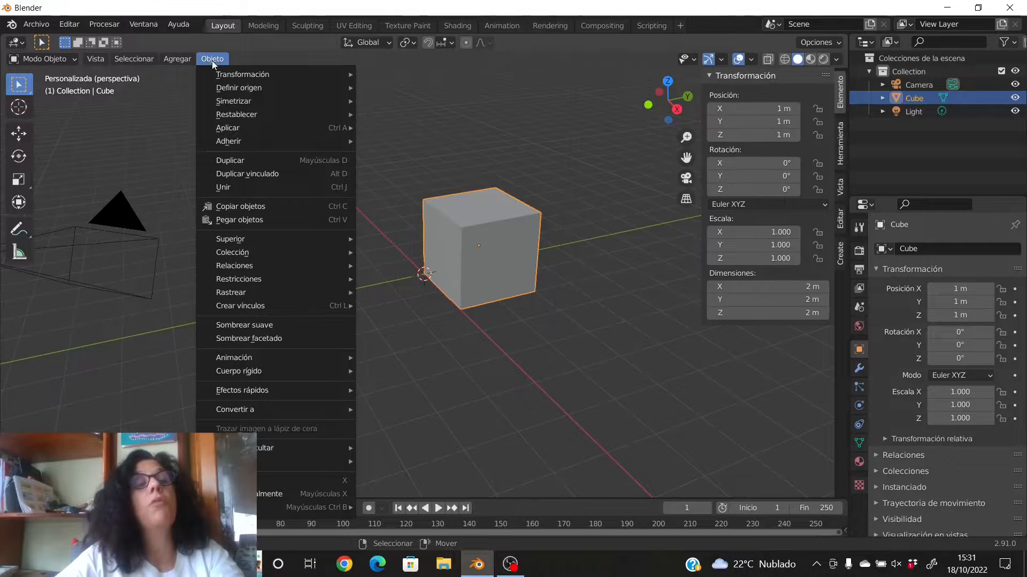
mouse_move(223, 90)
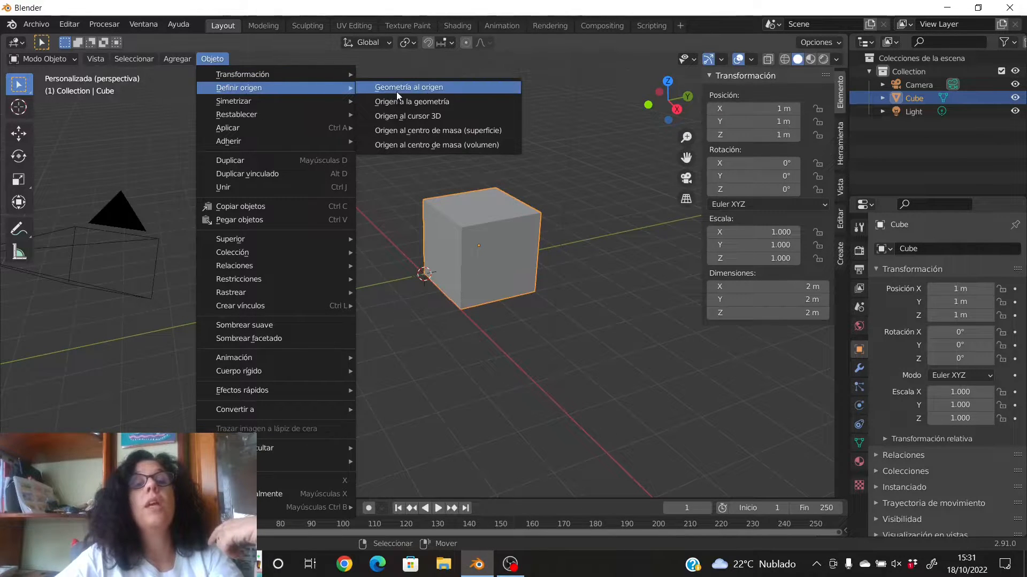
click(408, 119)
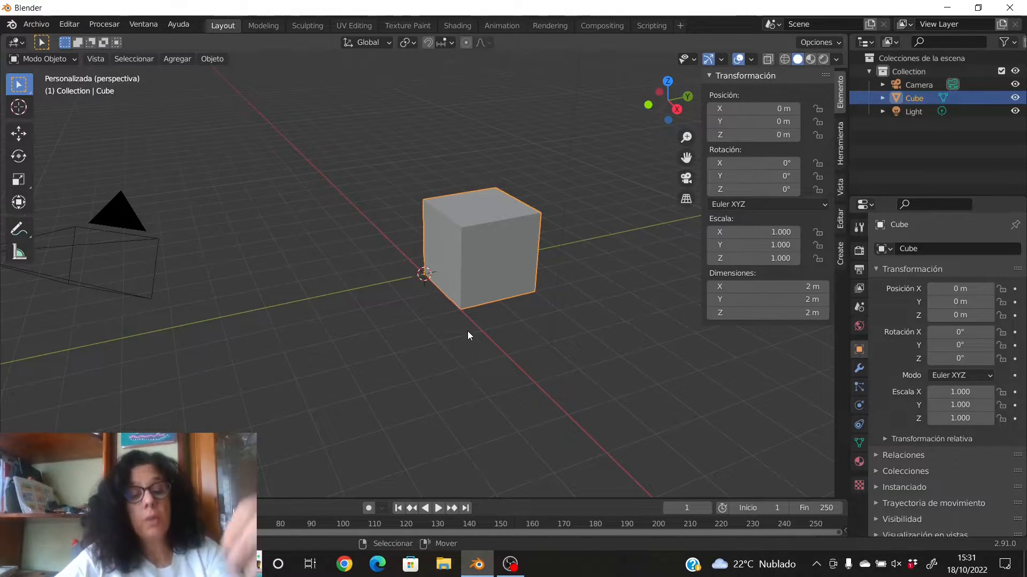
- Try the cube at an X position of 2 m, then undo the move
click(780, 108)
text(2)
key(Return)
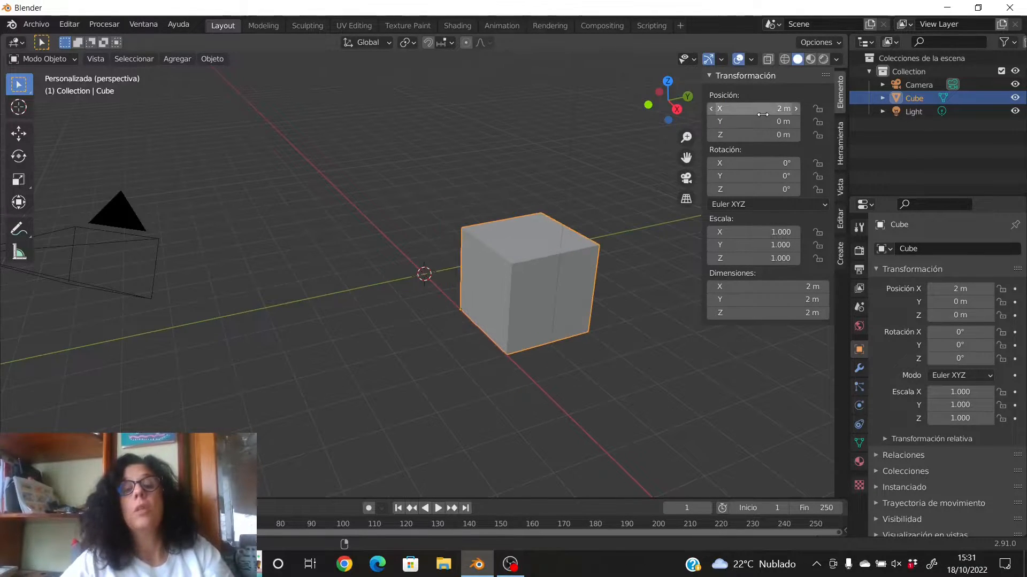
key(ctrl+z)
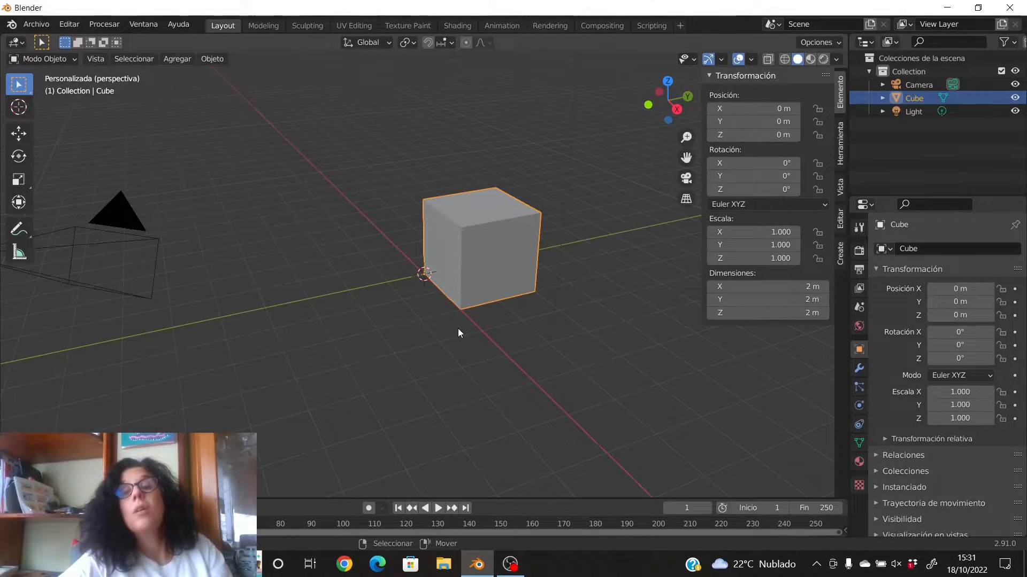
- Set the cube's origin back to its geometry
click(207, 62)
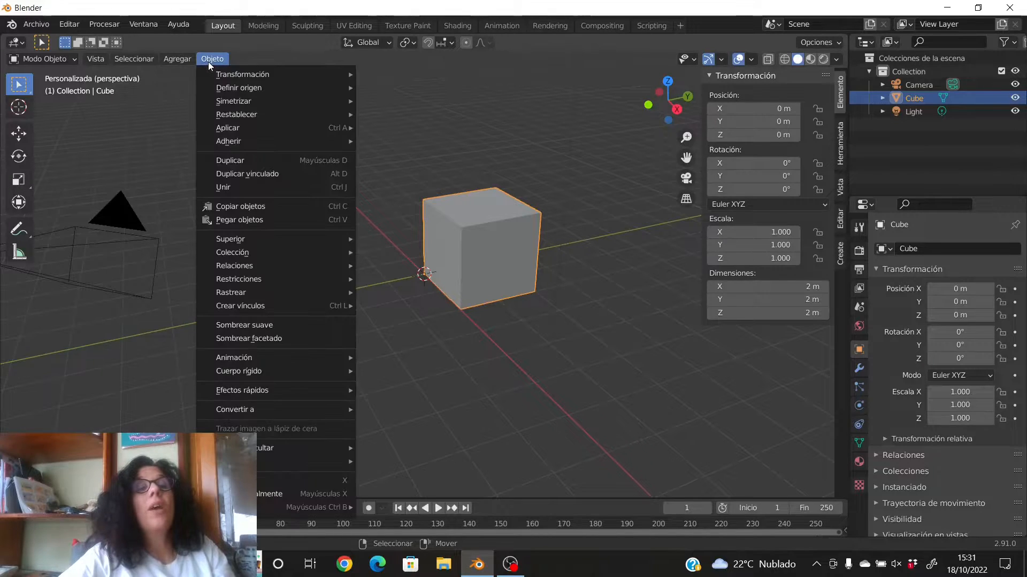
mouse_move(230, 86)
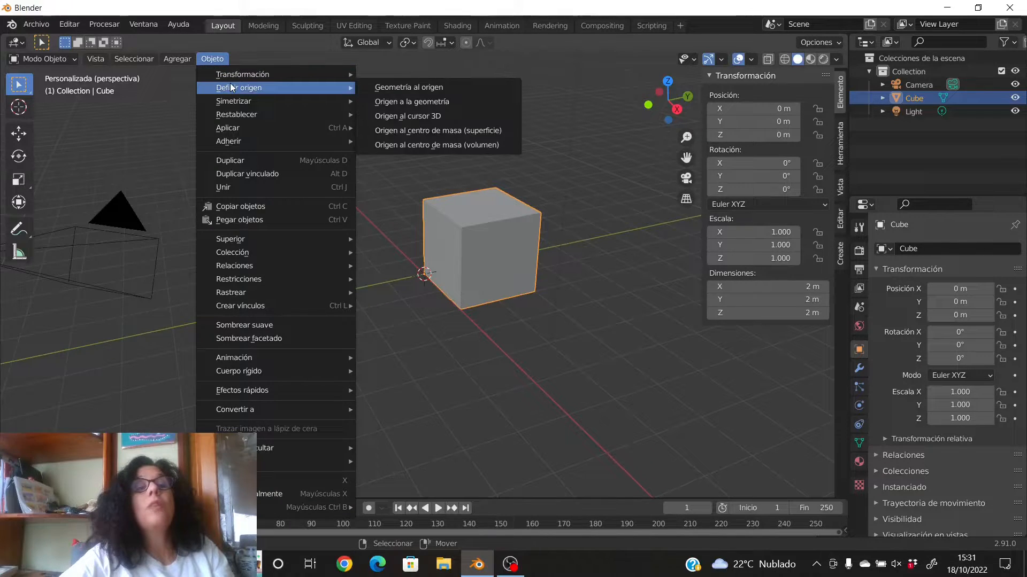
click(391, 102)
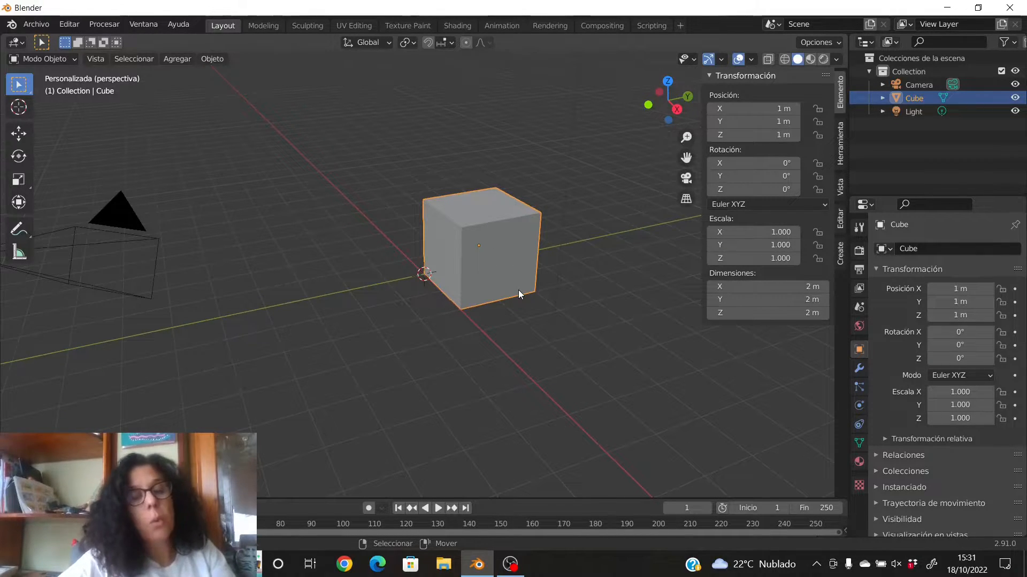
- Scale the cube by a factor of 3 along the global X axis
key(s)
key(x)
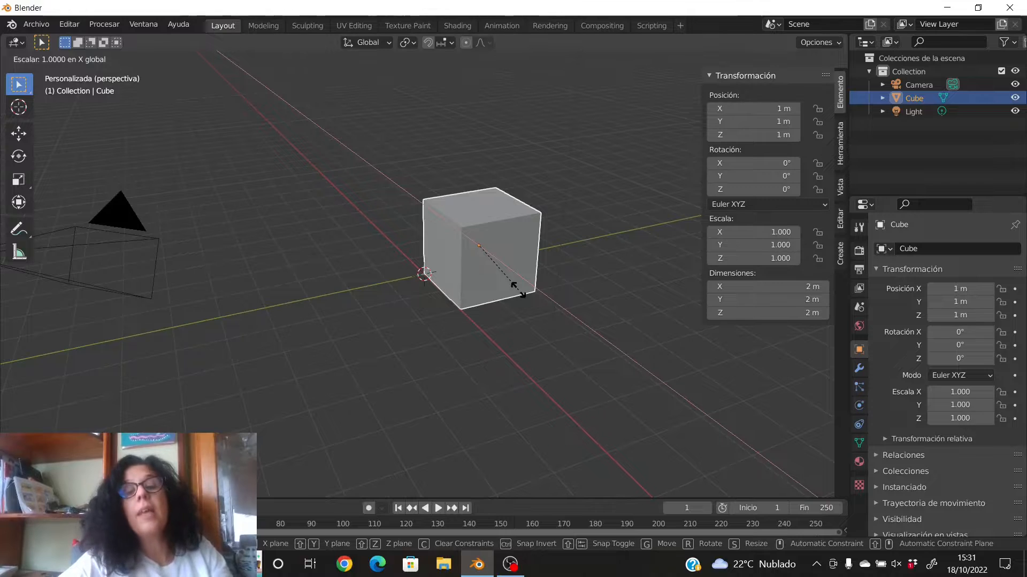
click(590, 385)
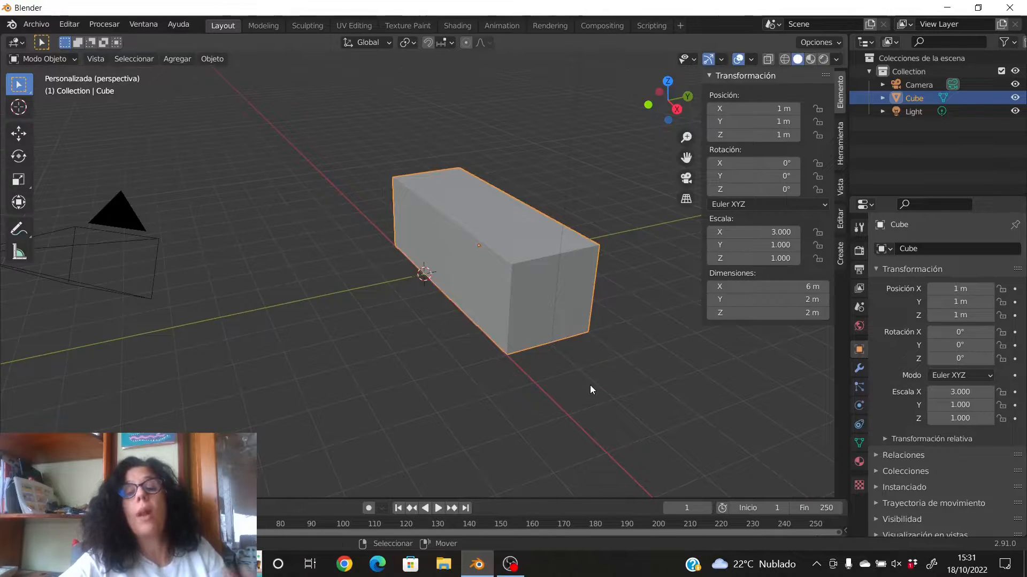
- Duplicate the block twice along the global Y axis, offsetting each copy 2 m from the previous block
scroll(527, 342, down, 3)
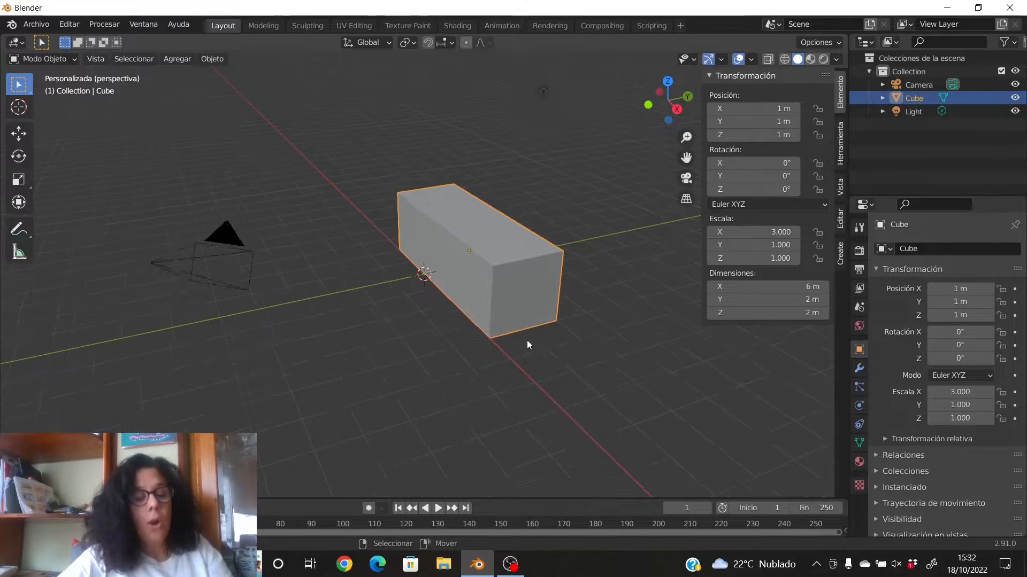
key(shift+d)
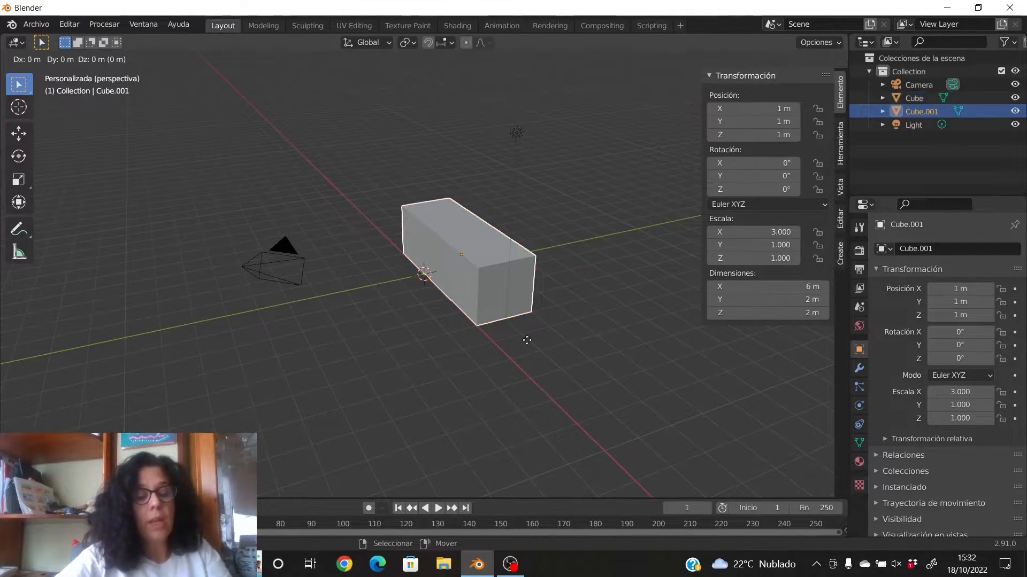
key(y)
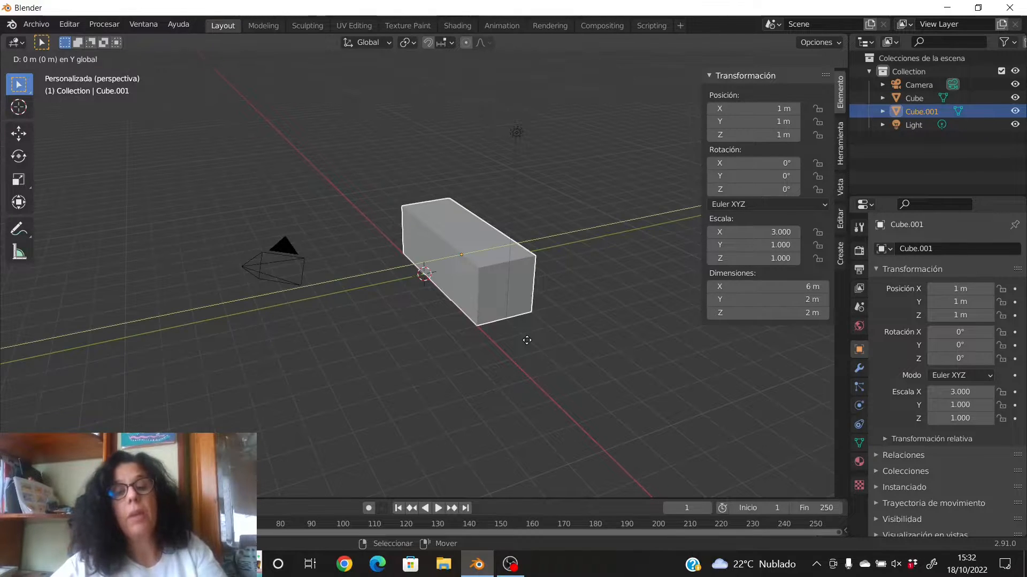
click(576, 332)
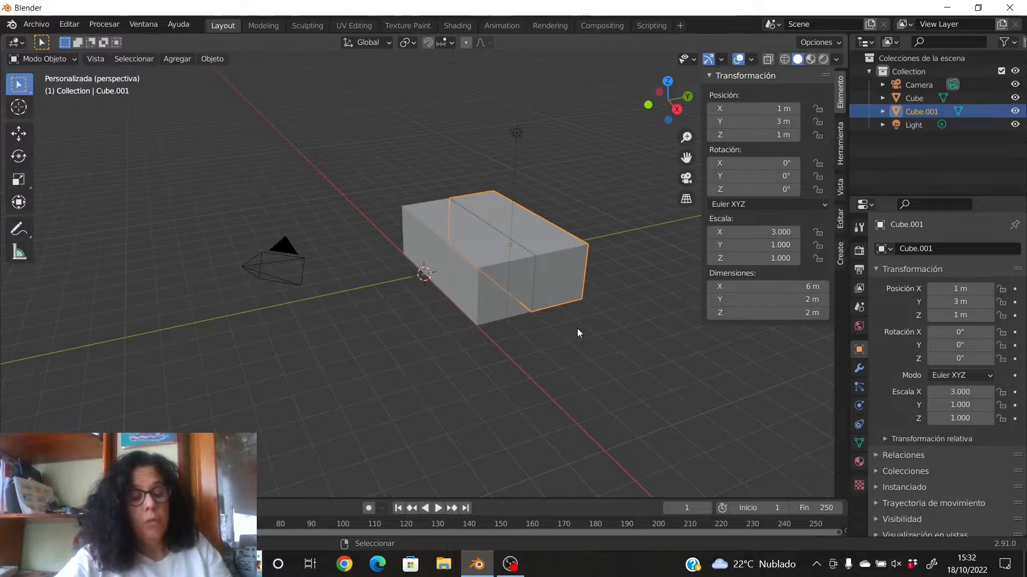
key(shift+d)
key(y)
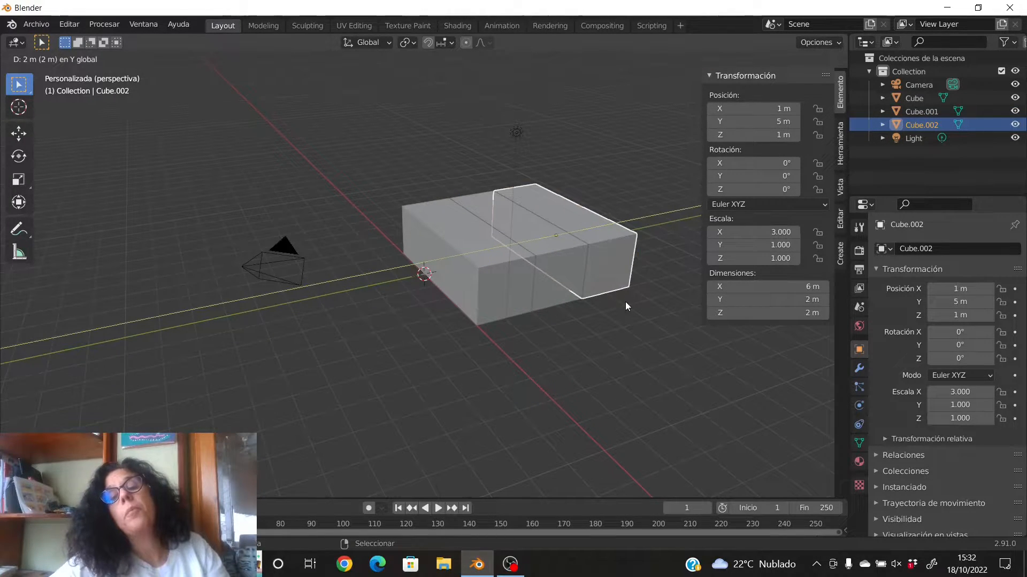
key(Escape)
- Duplicate the two rear blocks together and raise the copies 2 m along the Z axis to form the second stair level
shift+click(546, 247)
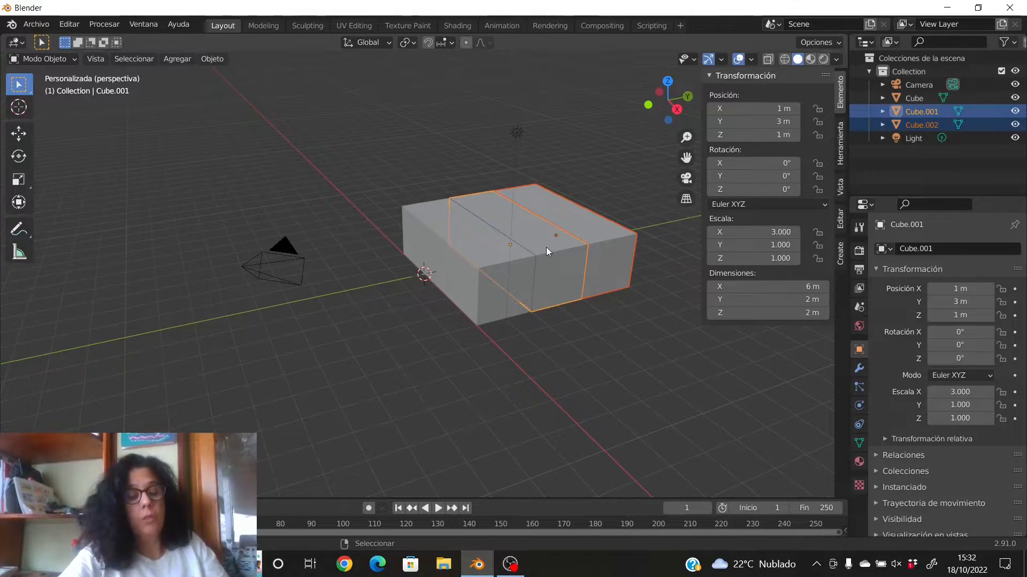
key(shift+d)
key(z)
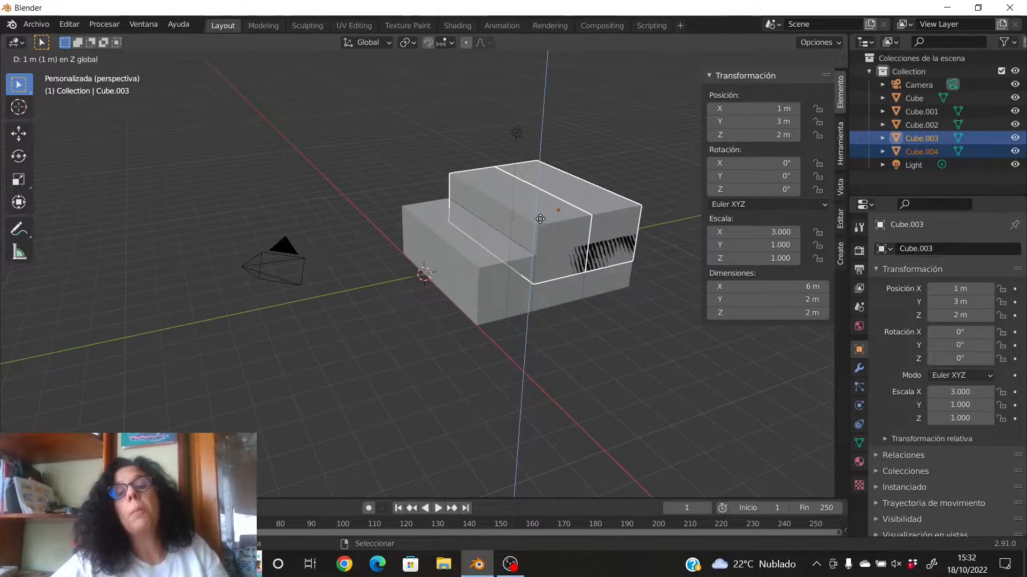
click(540, 193)
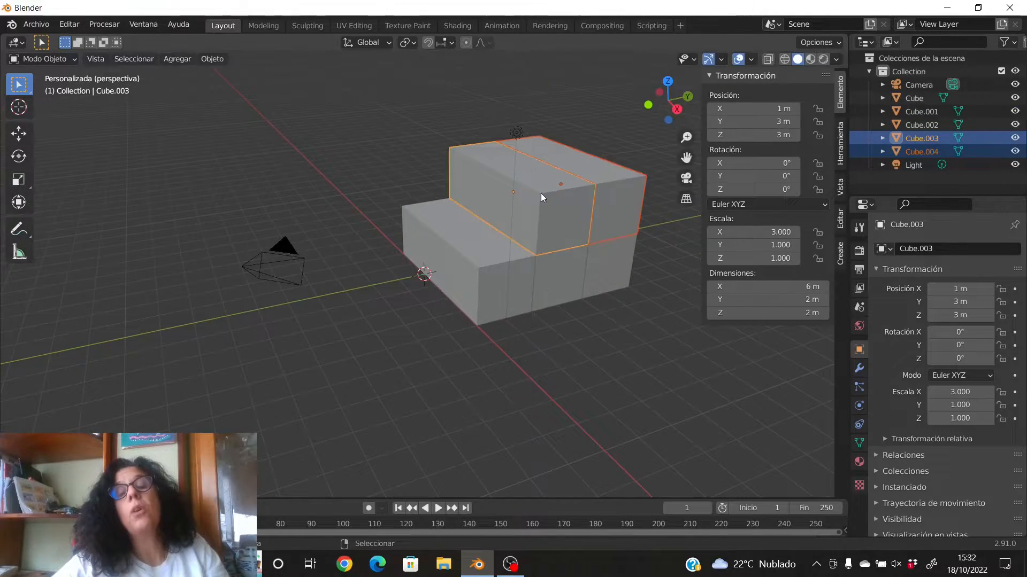
- Duplicate only the rear block of the second level and raise the copy 2 m along the Z axis as the top step
click(614, 212)
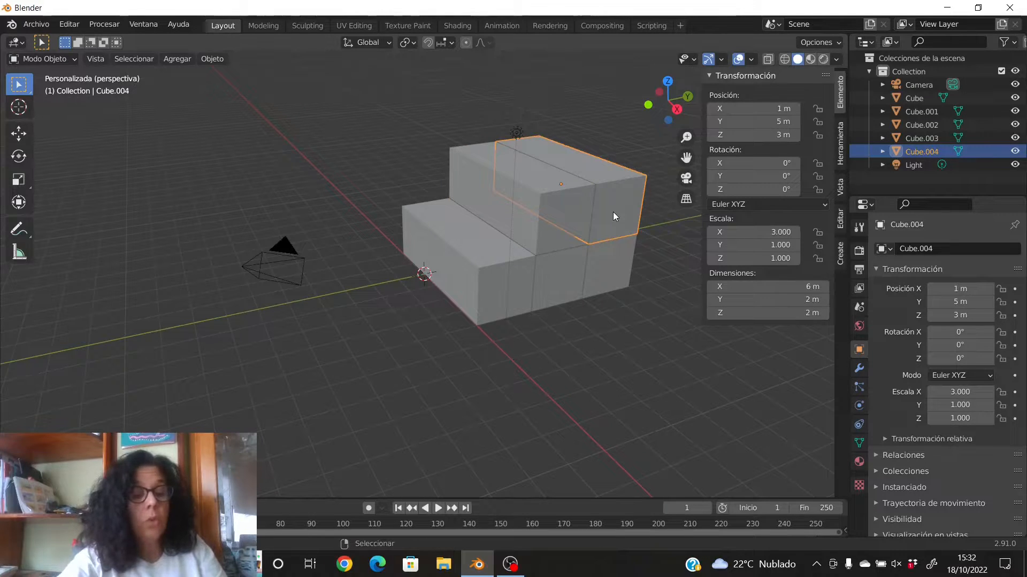
key(shift+d)
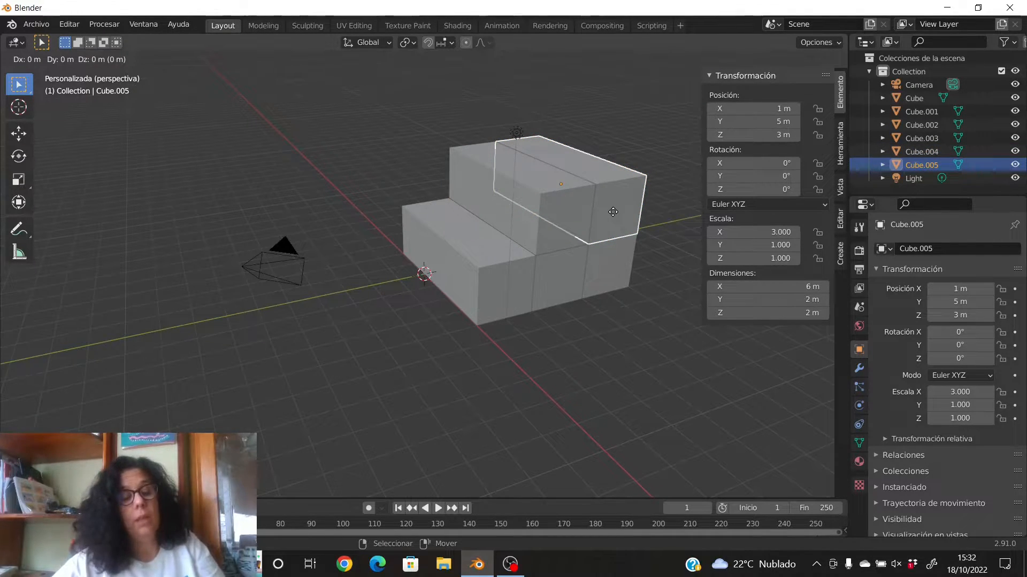
key(z)
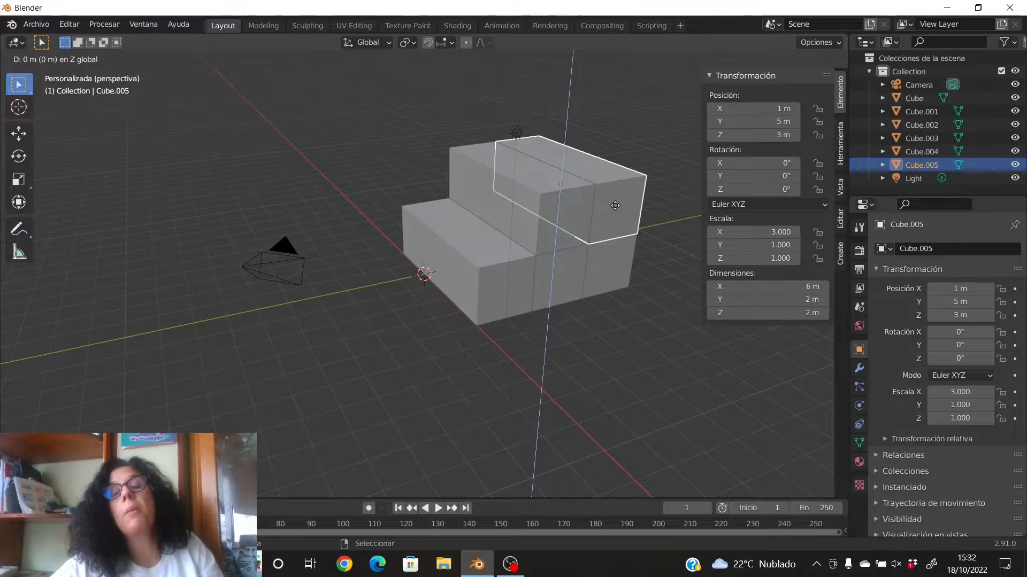
click(623, 187)
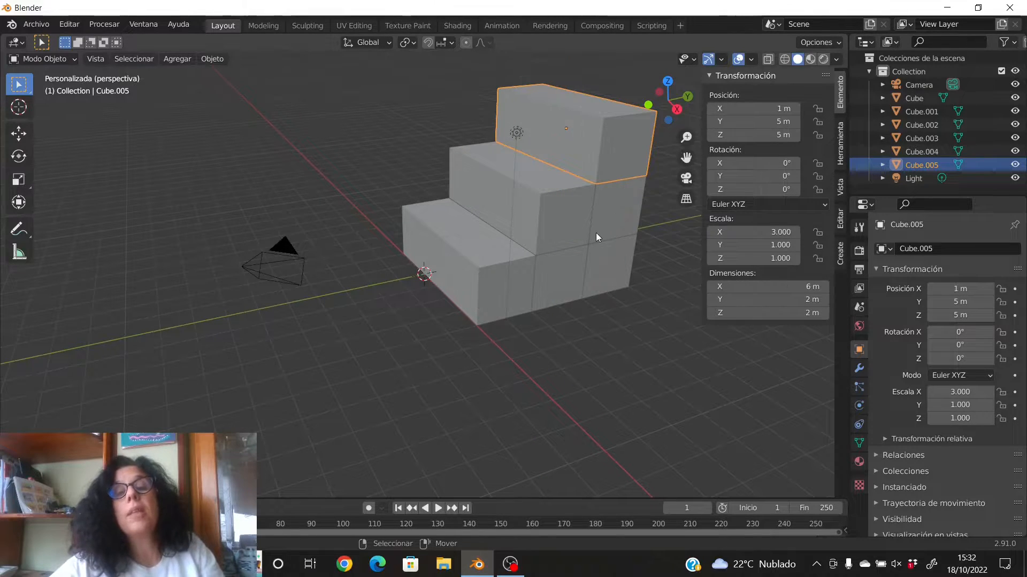
- Select all six stair blocks, with the original front block as the active object, and join them into a single object
scroll(609, 243, down, 2)
shift+click(550, 242)
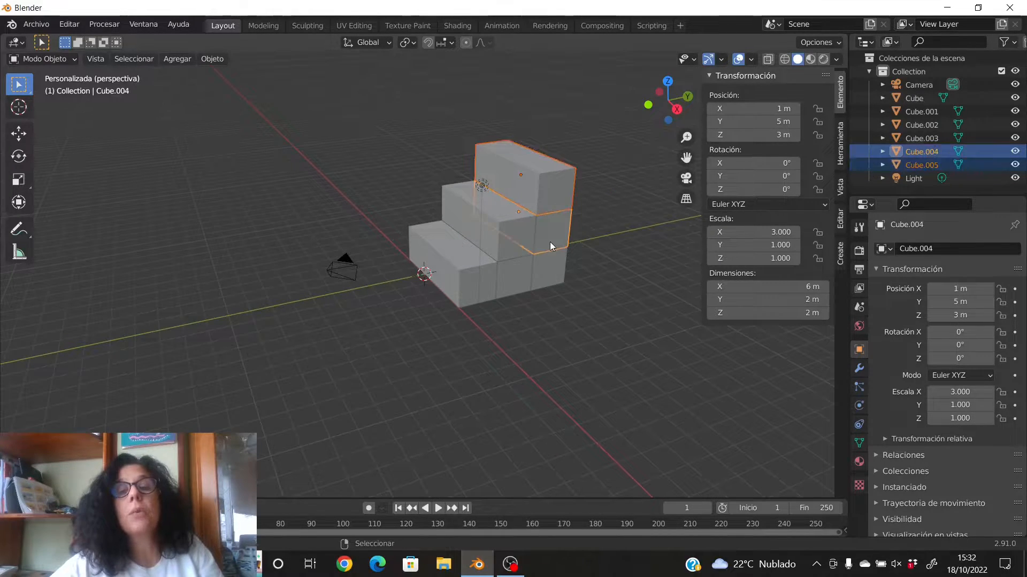
shift+click(550, 274)
shift+click(518, 274)
shift+click(490, 258)
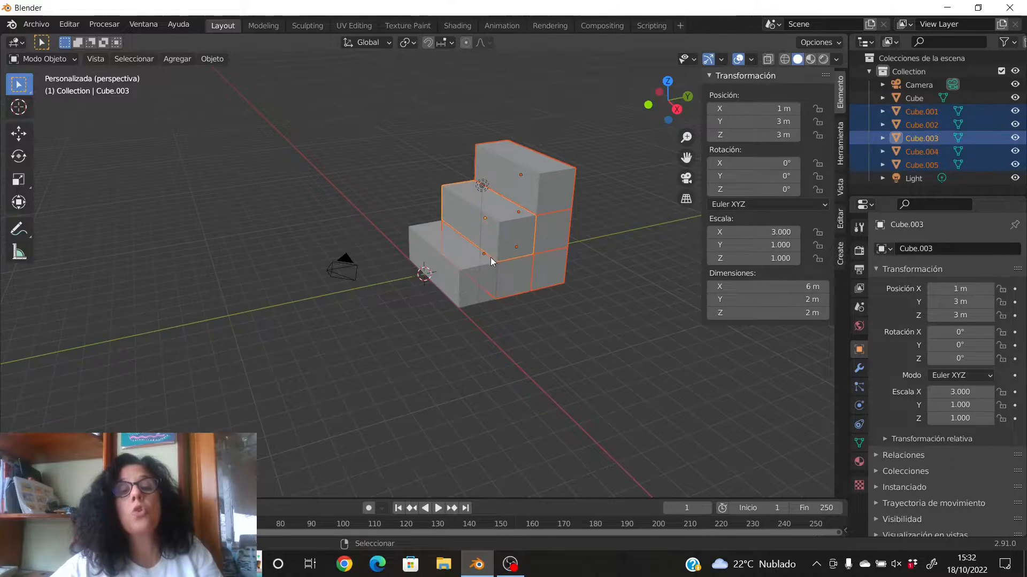
shift+click(475, 264)
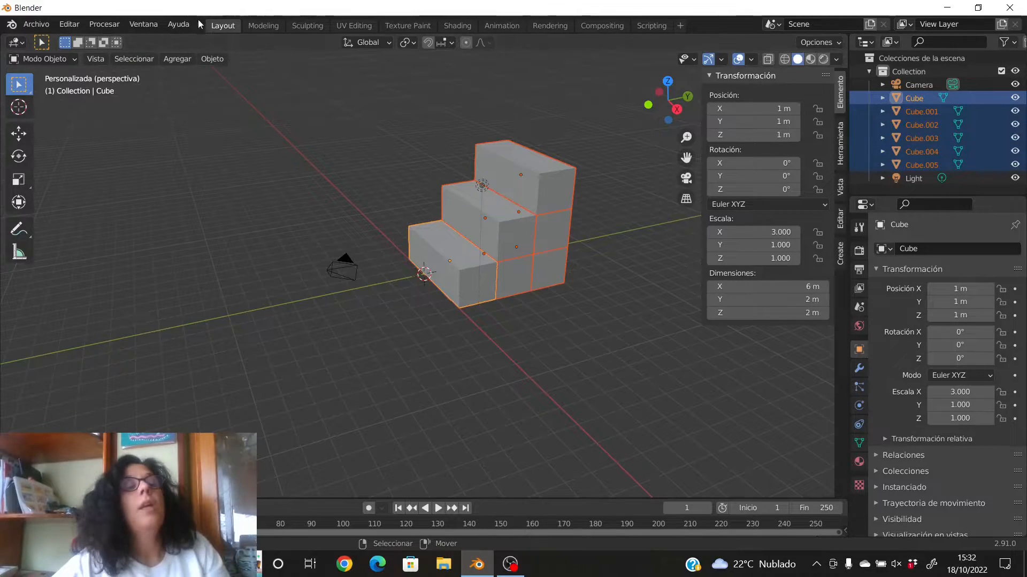
click(212, 59)
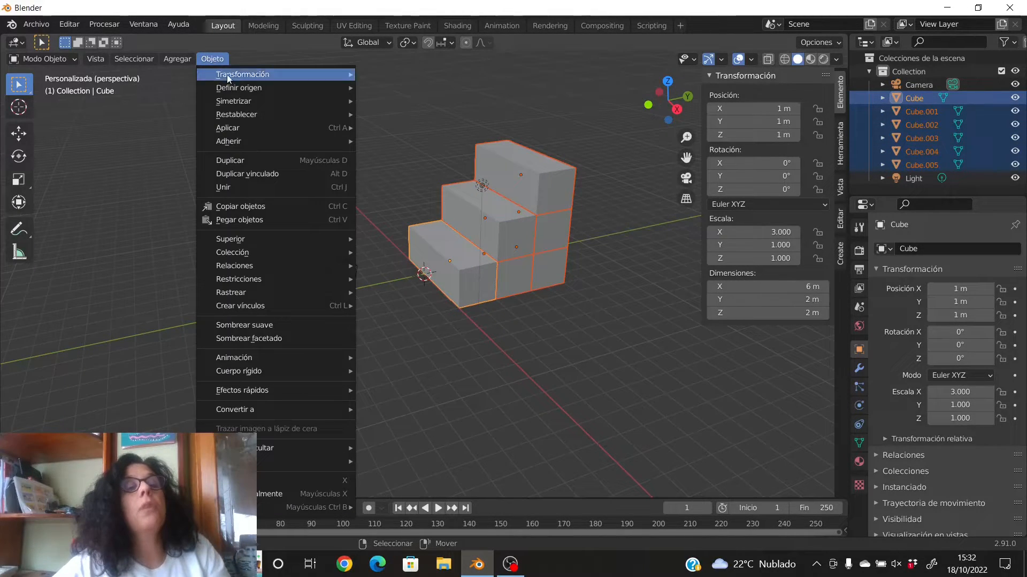
click(233, 187)
scroll(511, 289, up, 2)
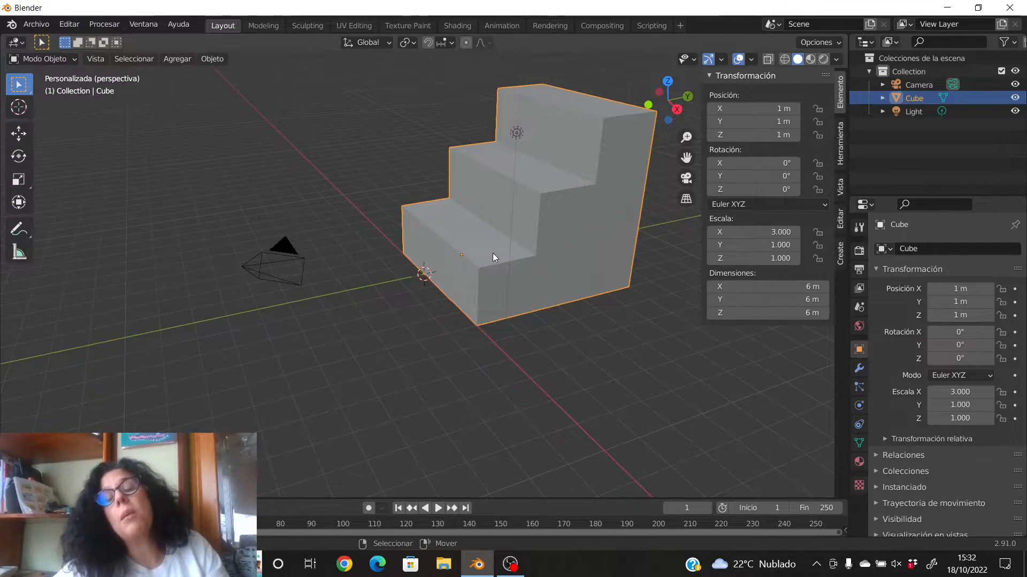
- Set the joined staircase's origin to its geometry
scroll(497, 265, down, 1)
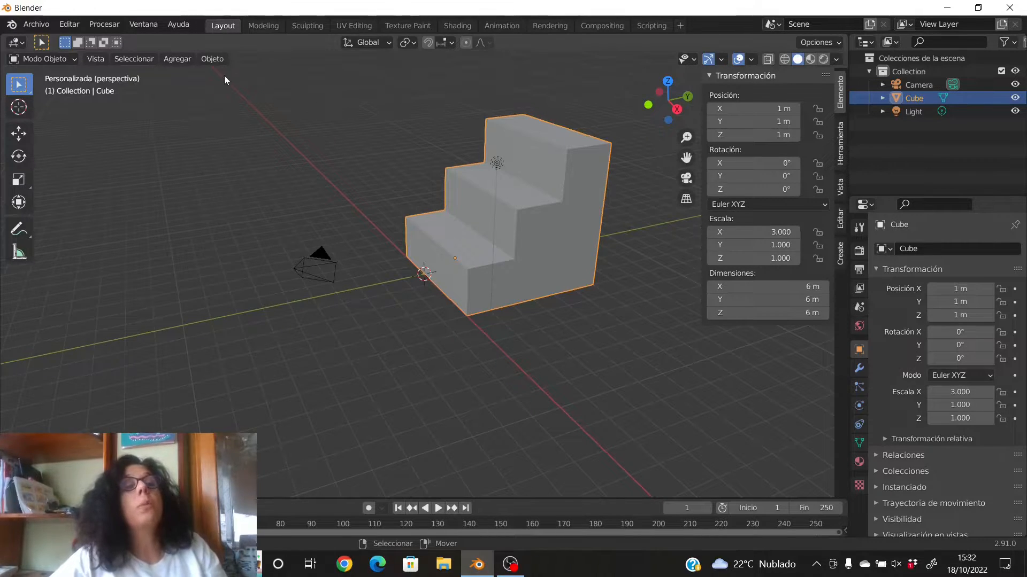
click(220, 59)
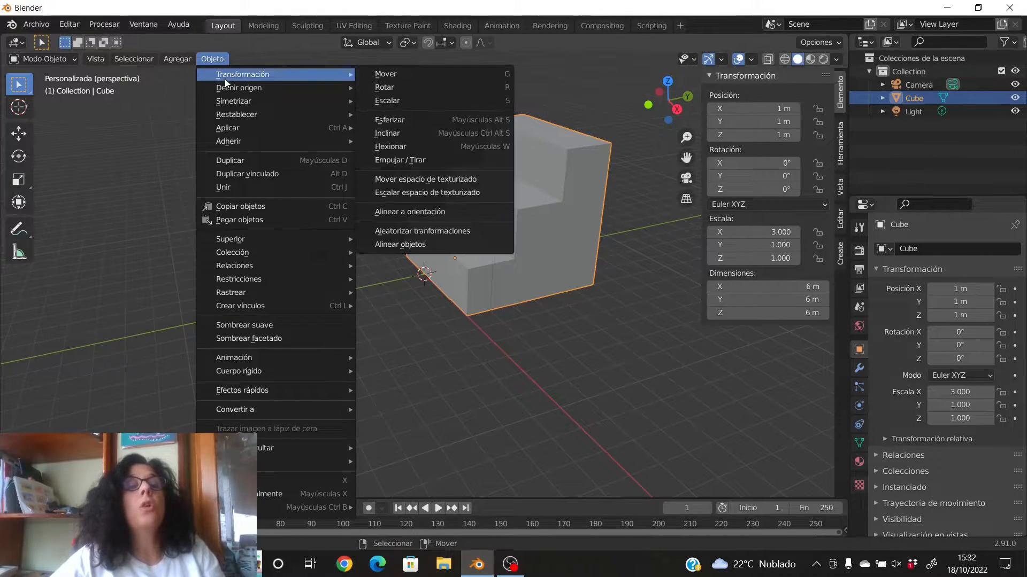
mouse_move(228, 88)
click(385, 100)
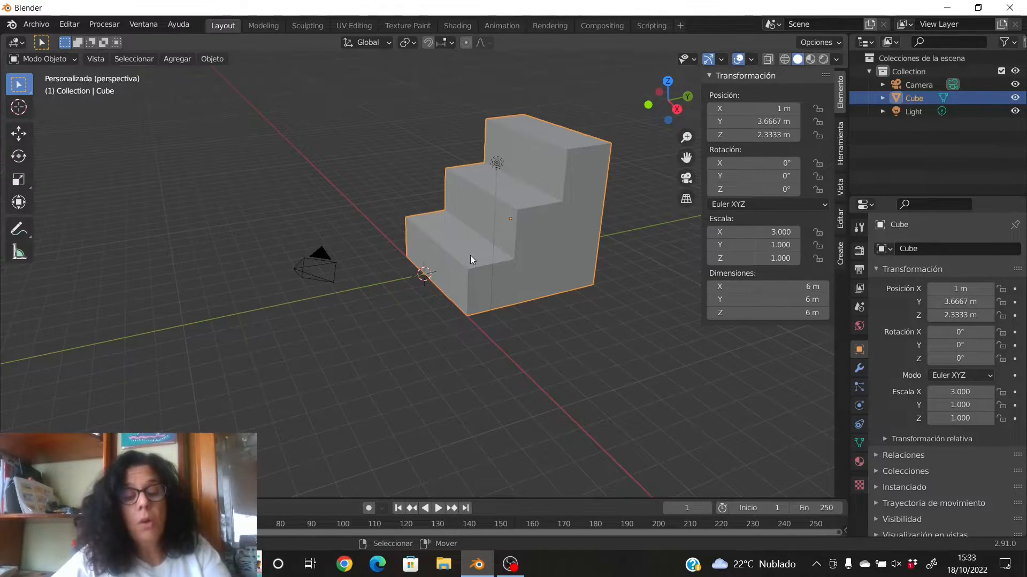
- Move the staircase 2 m along the global X axis so its lower front corner meets the world origin
key(g)
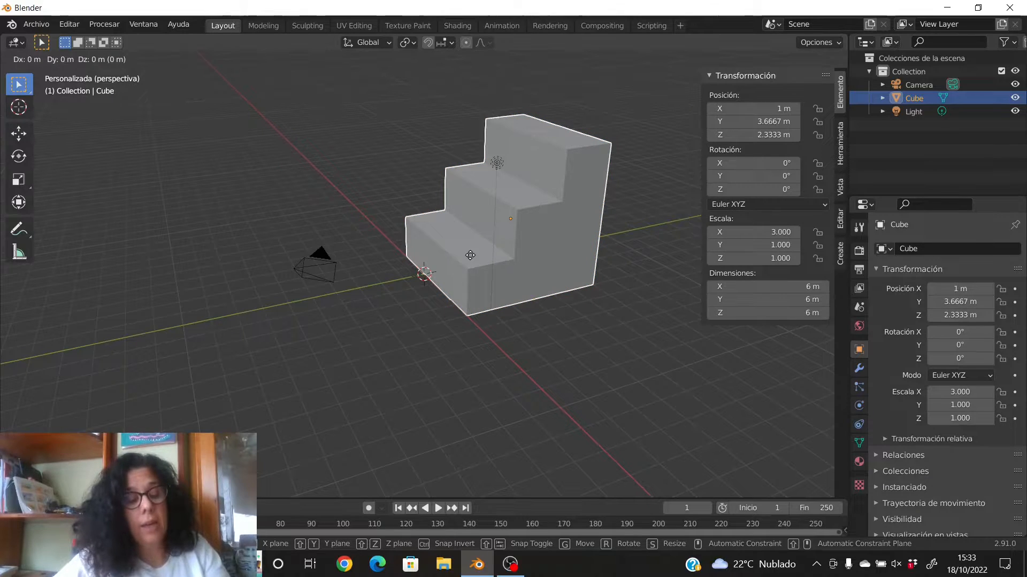
key(x)
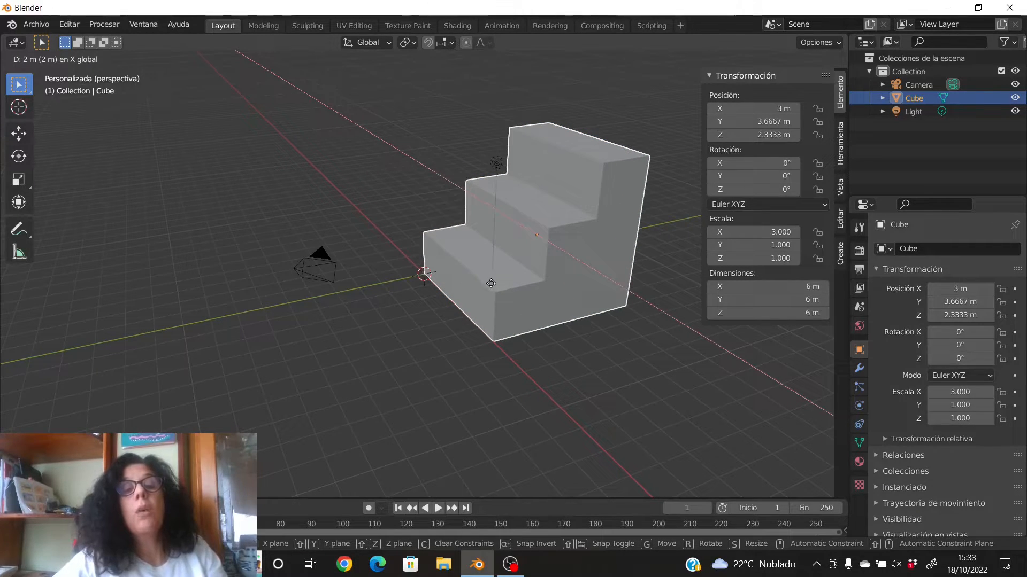
ctrl+click(491, 282)
- Set the staircase's origin to the 3D cursor at its lower front corner
scroll(426, 292, up, 5)
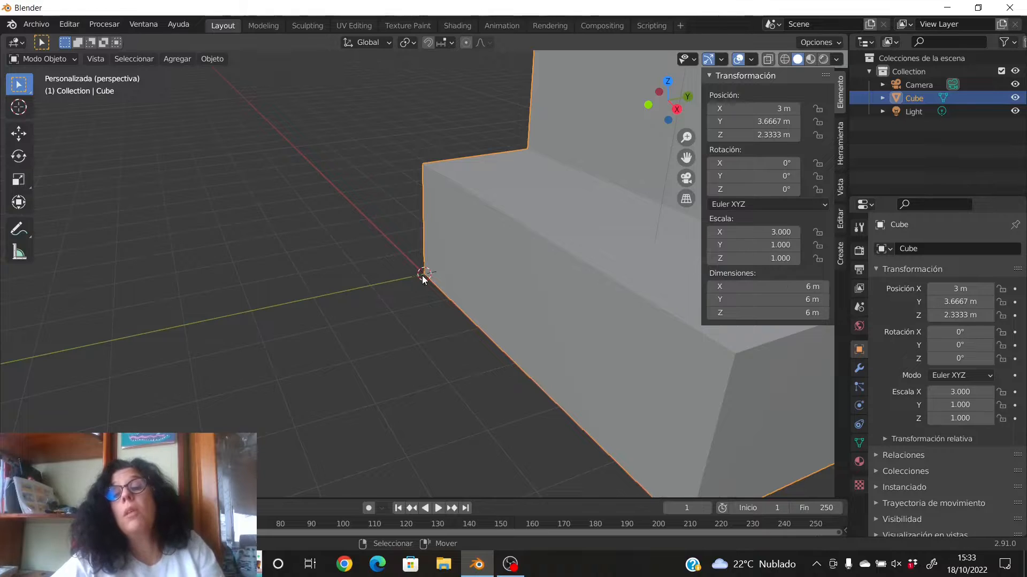
click(209, 60)
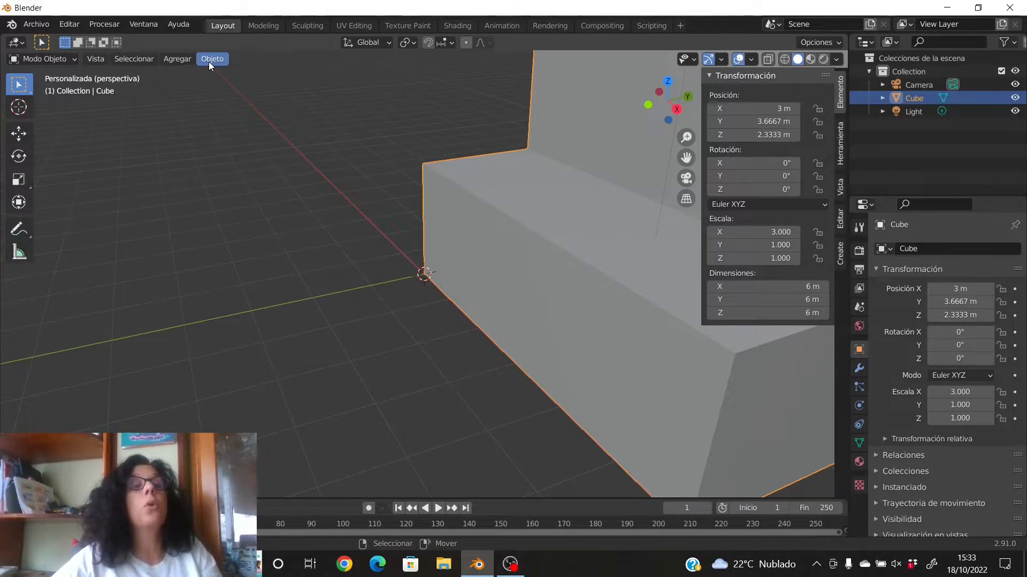
mouse_move(230, 85)
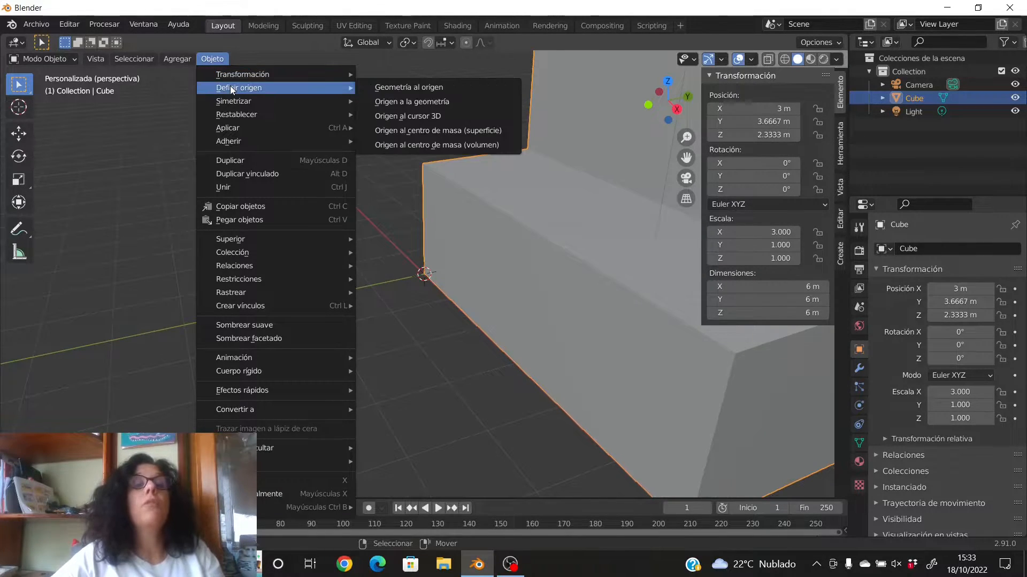
click(401, 120)
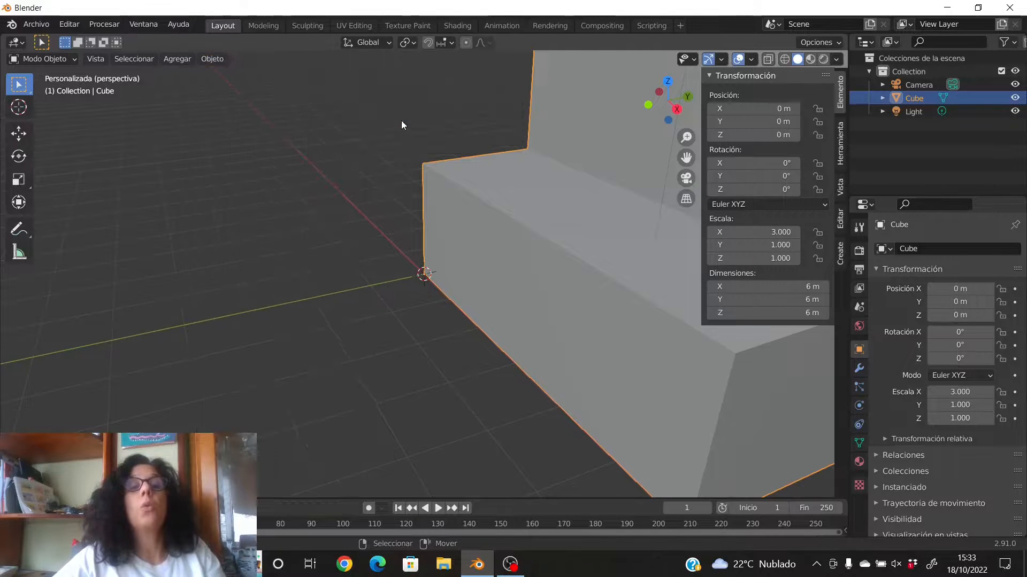
scroll(447, 306, down, 4)
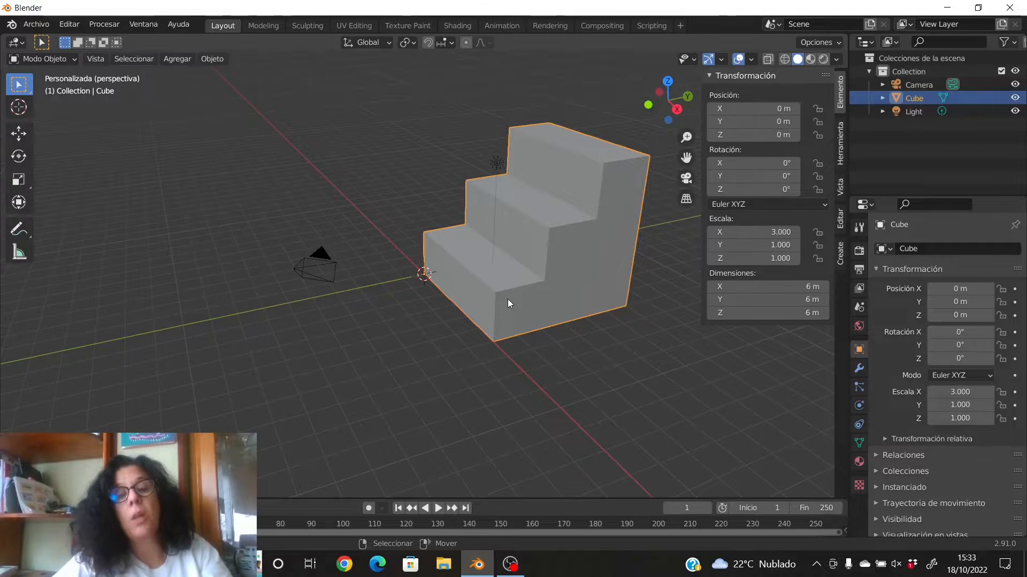
- Move the staircase about 2.17 m in the negative direction along the global X axis
key(g)
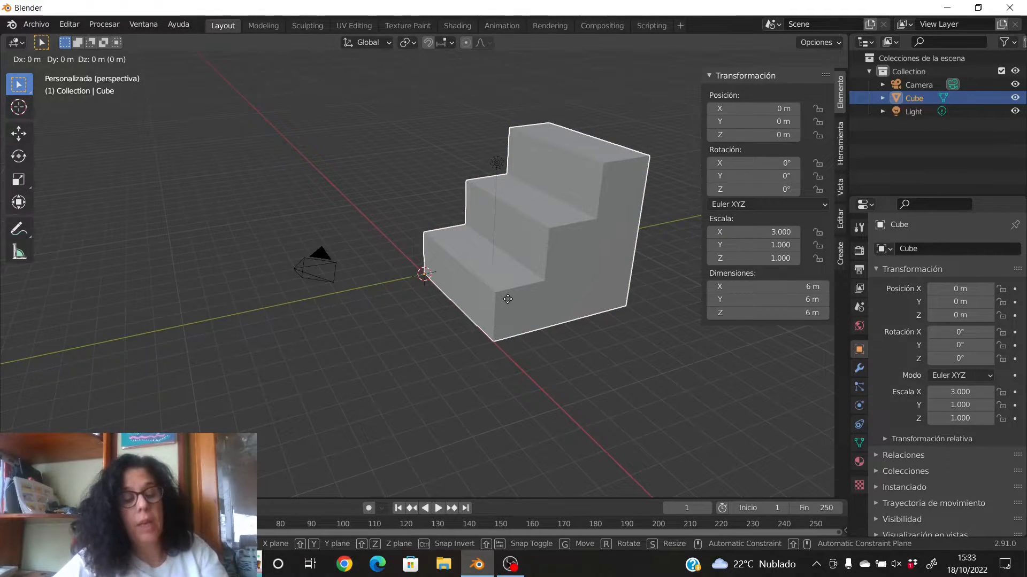
key(x)
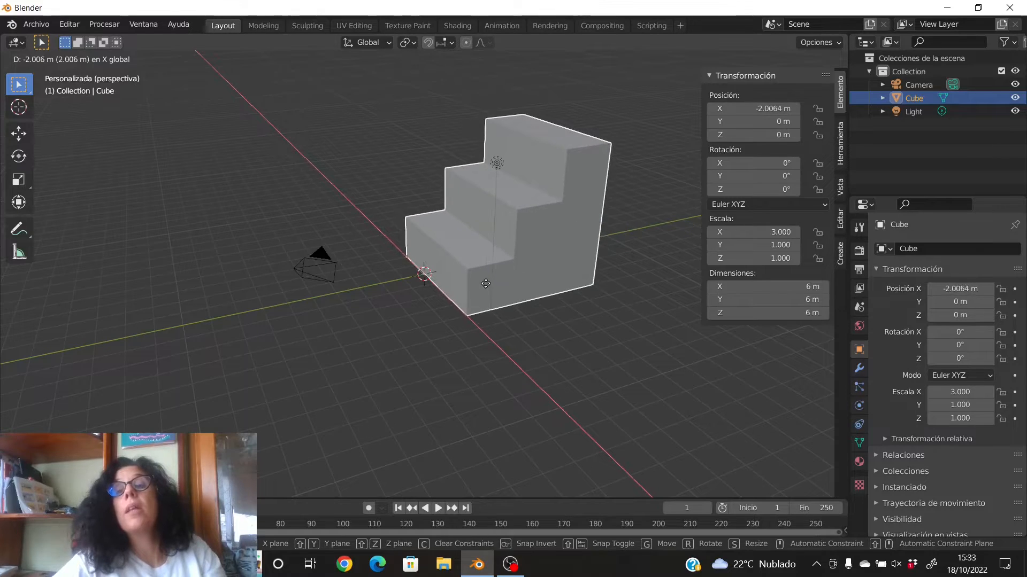
click(563, 280)
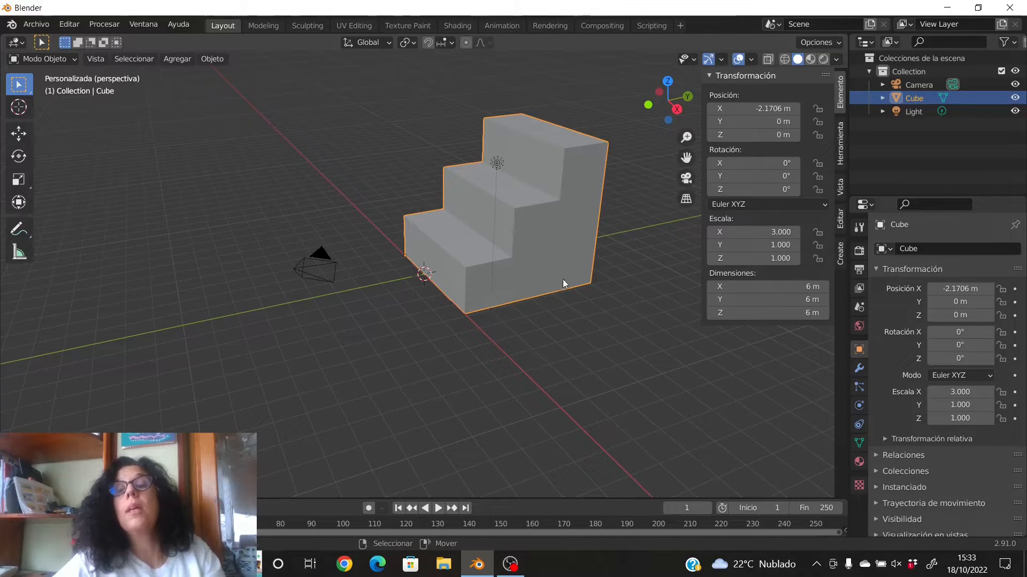
- Reselect the staircase and set its origin back to its geometry
click(491, 280)
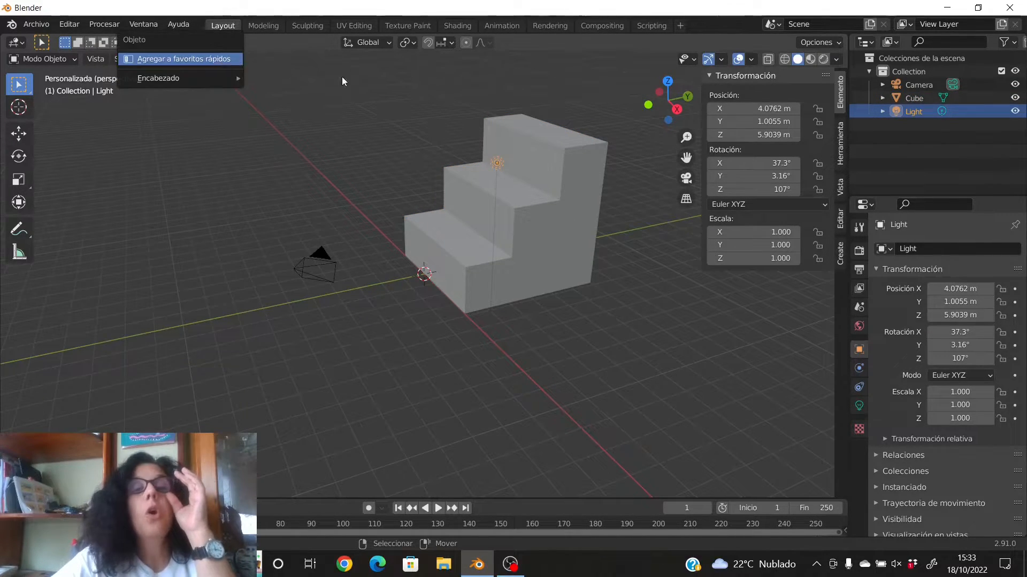
click(525, 220)
click(212, 59)
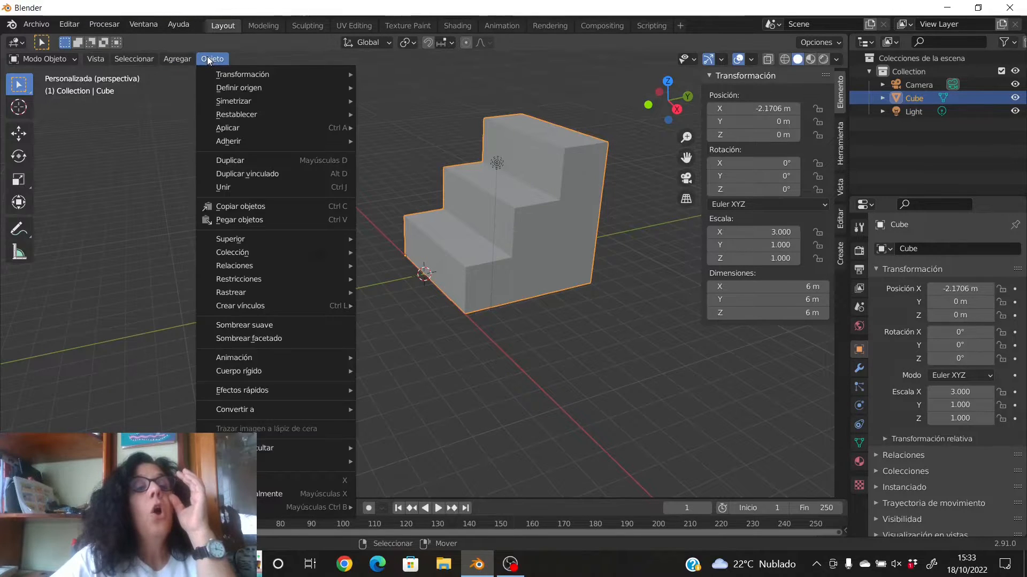
mouse_move(232, 87)
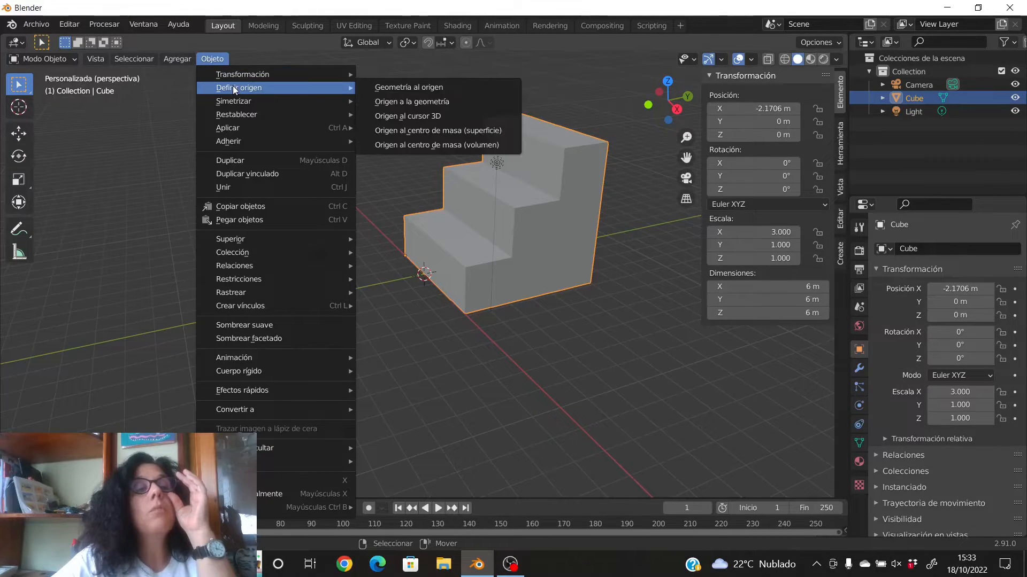
click(395, 102)
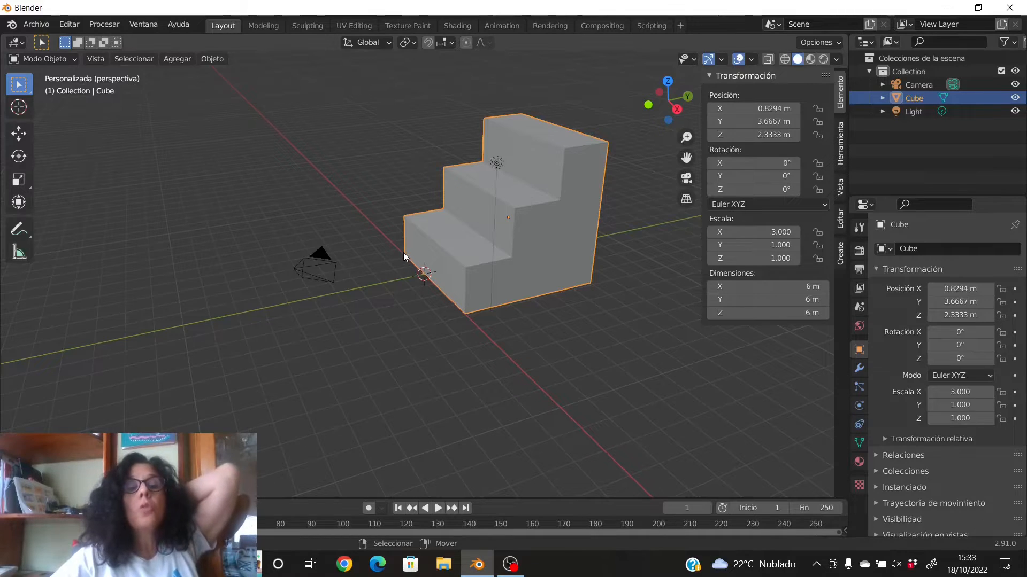
drag(403, 252, 412, 217)
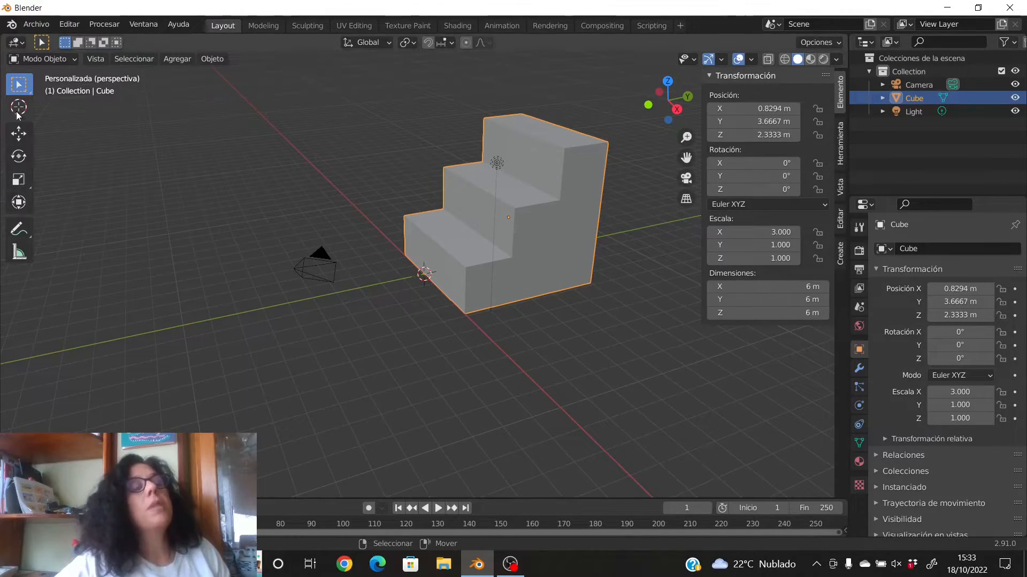
- Switch the staircase from Object Mode to Edit Mode
click(65, 59)
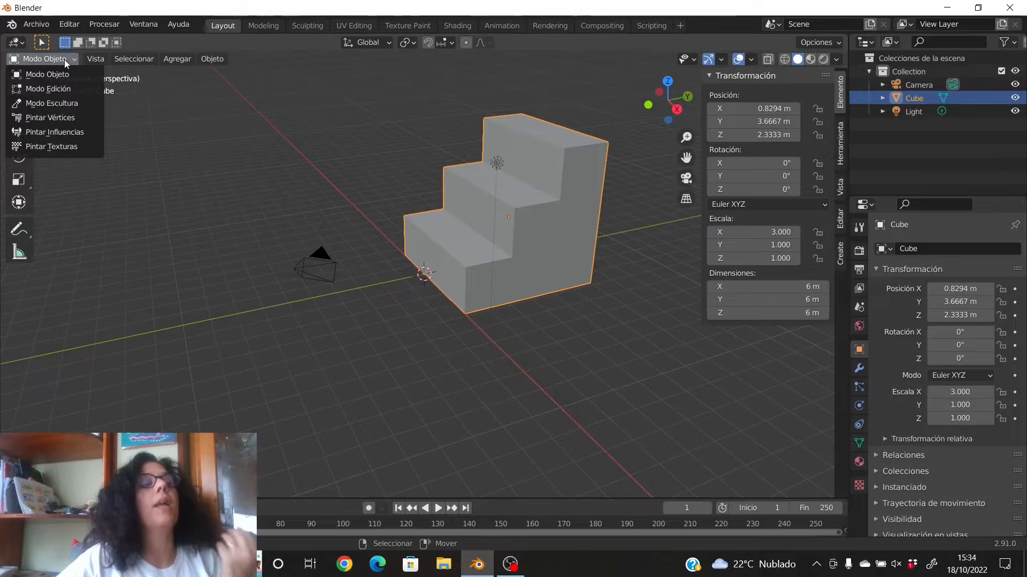
click(72, 89)
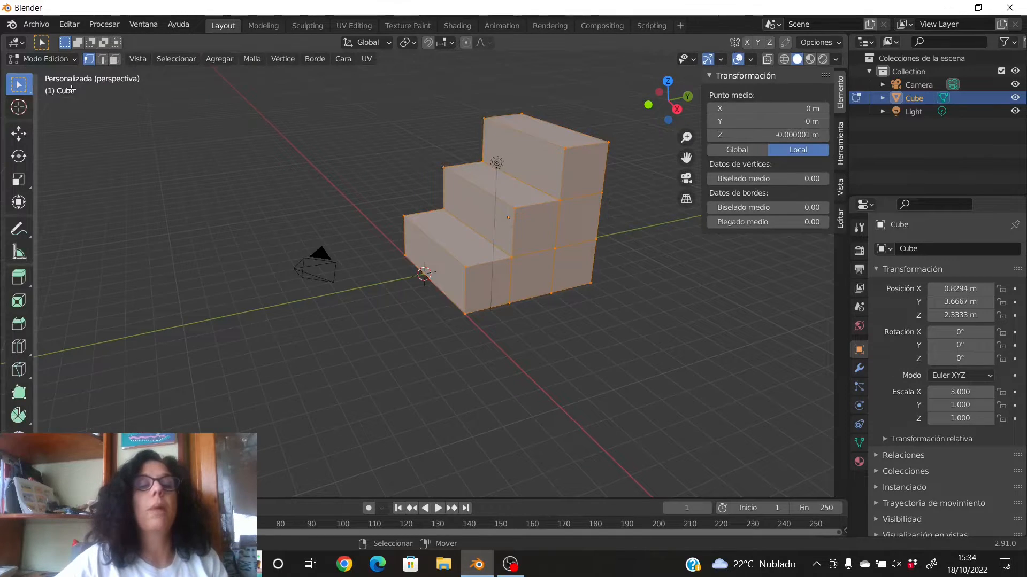
- Try pulling the lower corner vertex at the front step's far end outward, undo the move and select the vertex behind the second tread
click(406, 256)
key(g)
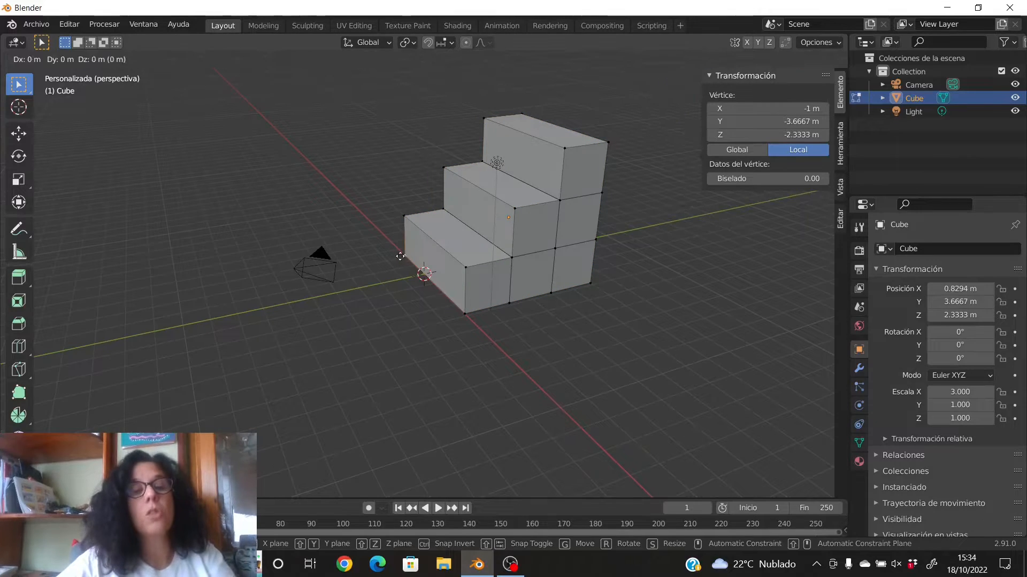
click(357, 267)
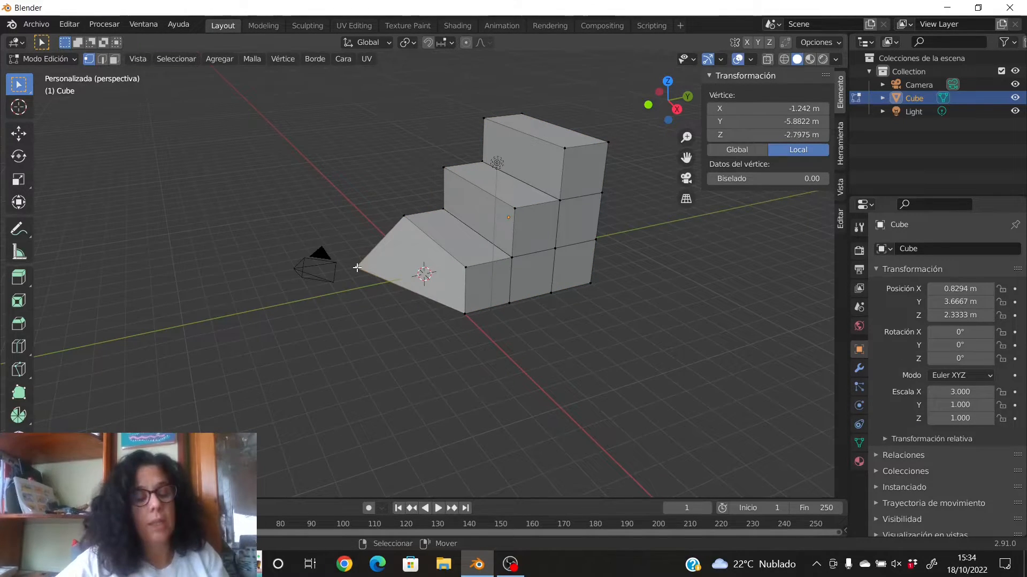
key(ctrl+z)
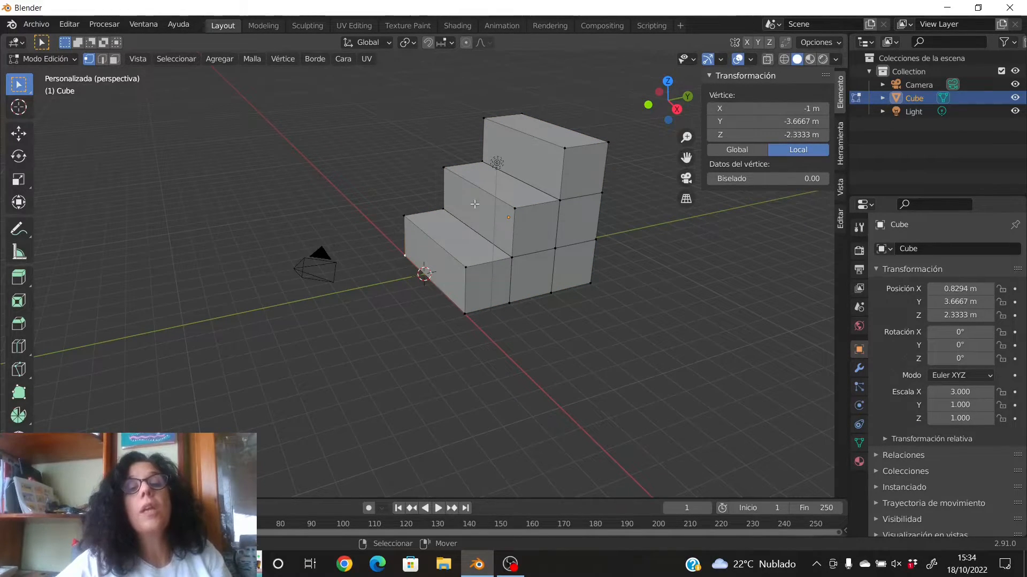
click(482, 161)
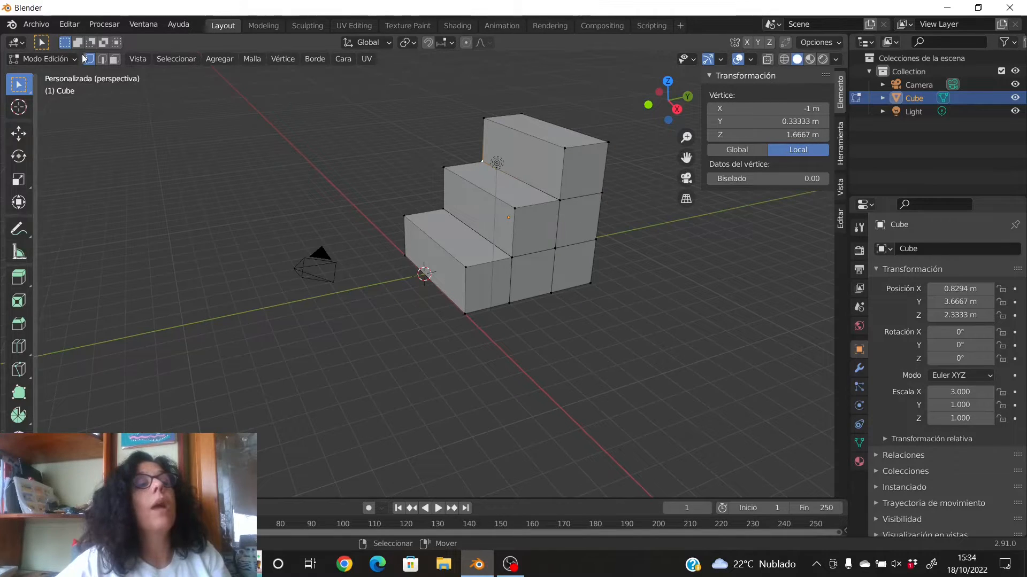
- In edge selection mode, try scaling down the second step's upper front edge and undo the scaling
click(102, 58)
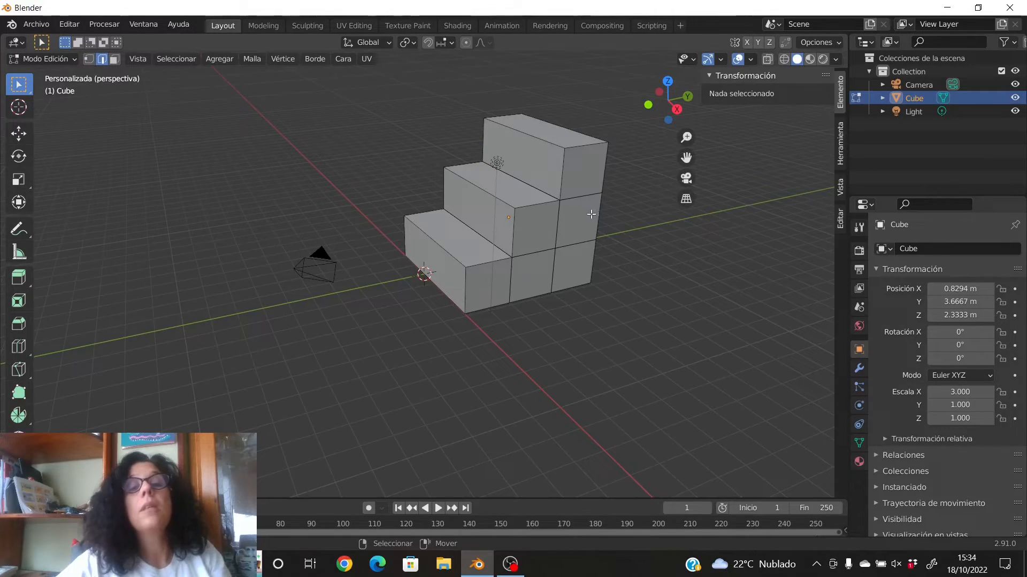
click(479, 188)
key(s)
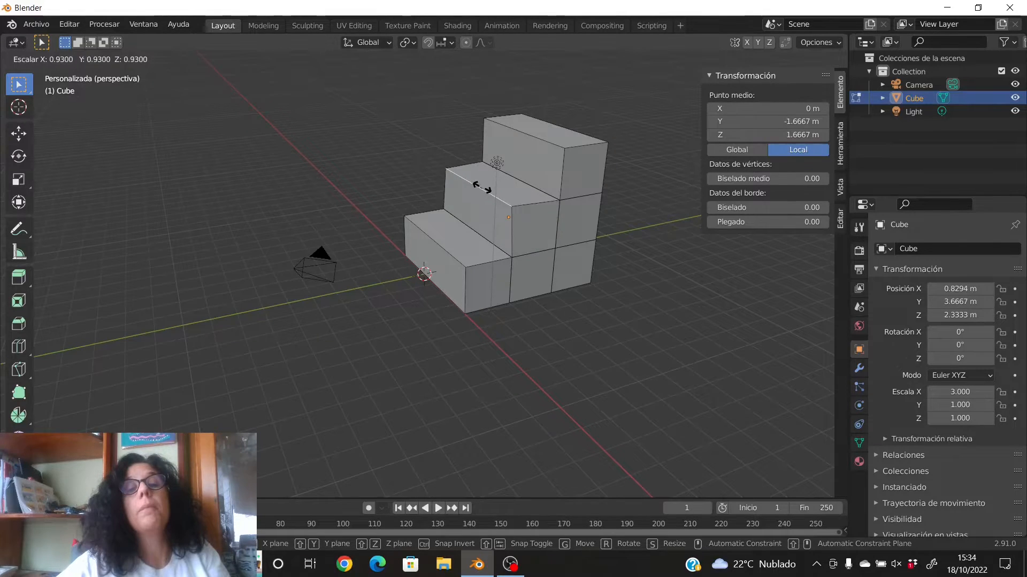
click(485, 193)
key(ctrl+z)
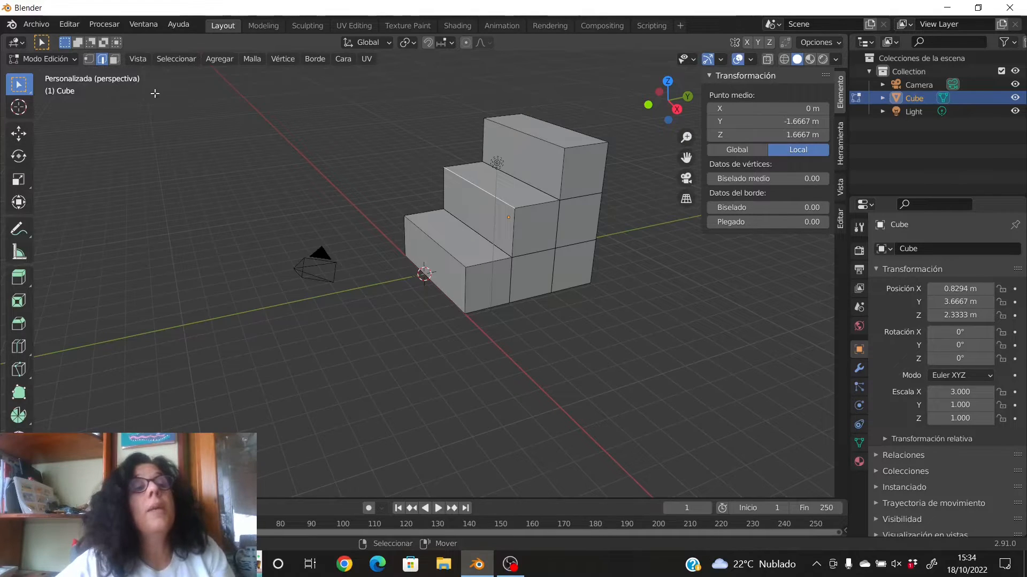
- In face selection mode, shrink the top step's upper face and move it backward to a local Y midpoint of about 2.24 m
click(114, 59)
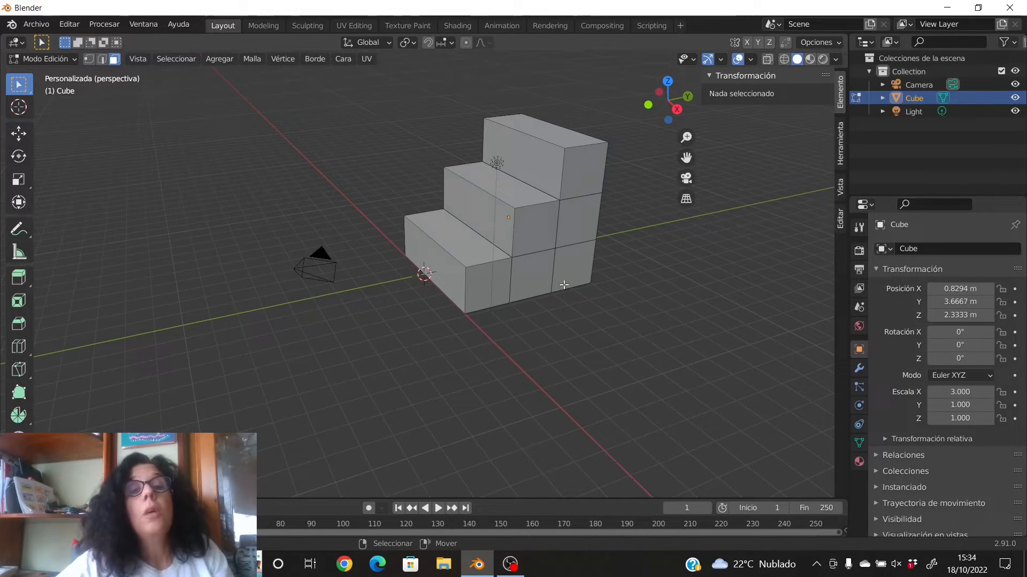
click(556, 130)
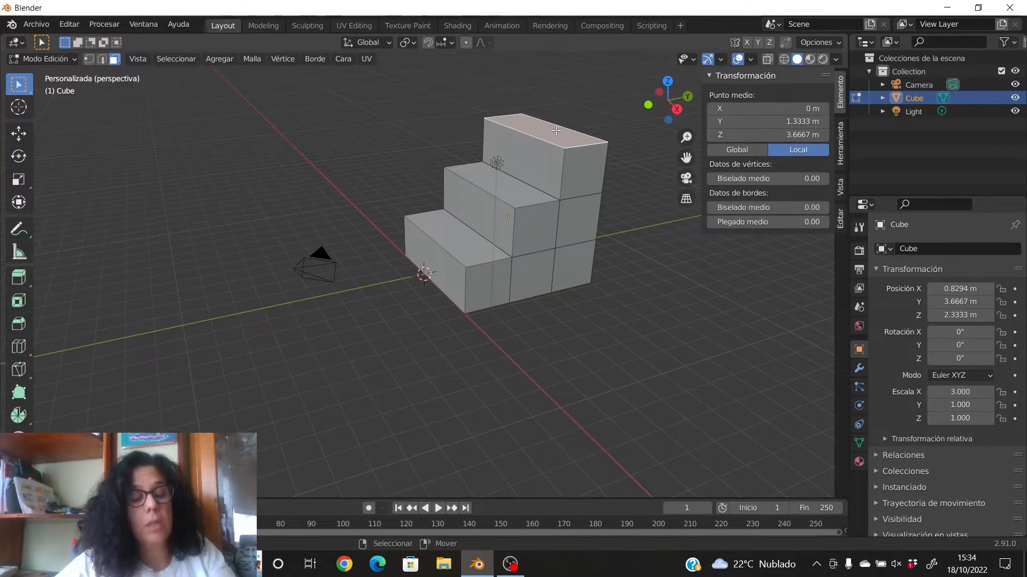
key(g)
key(s)
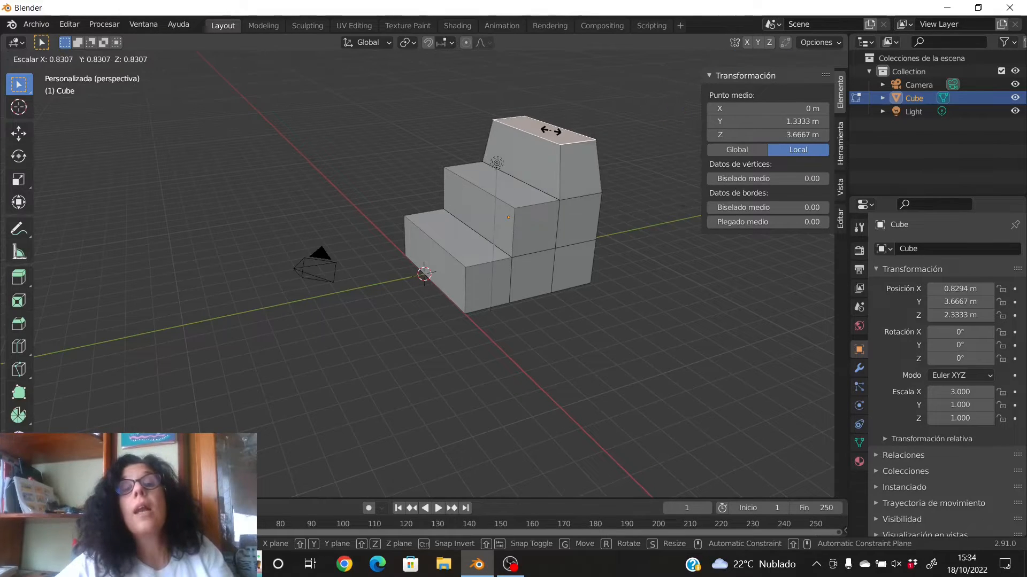
click(544, 130)
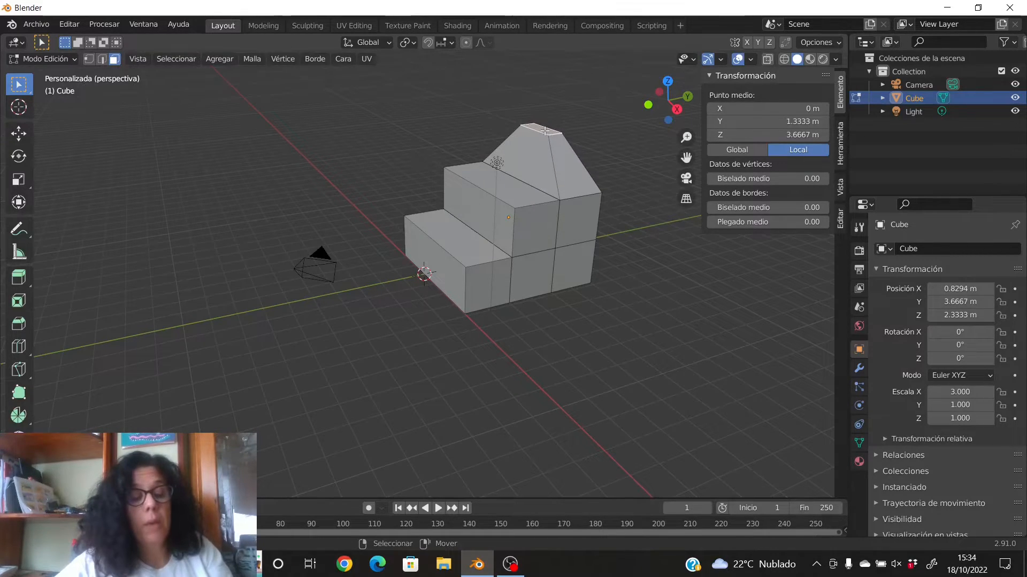
click(569, 130)
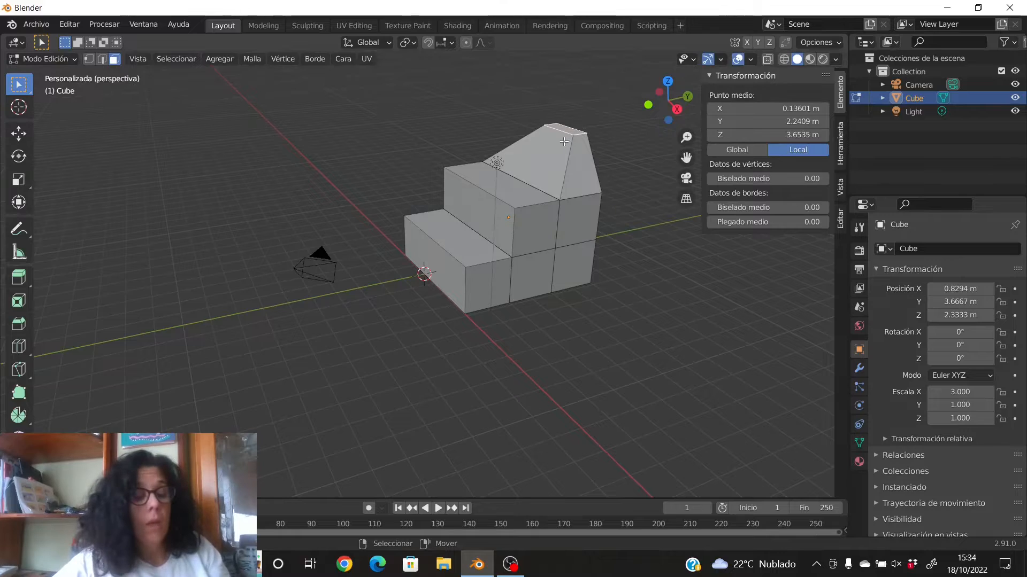
- Extrude the shrunken top face upward about 2.4 m along its normal
key(e)
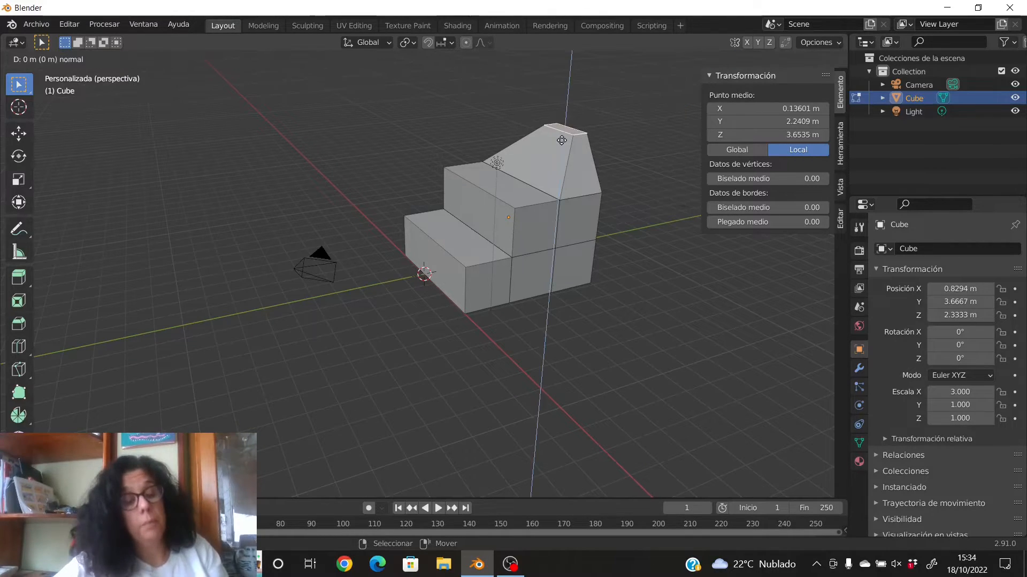
middle_click(561, 139)
key(ctrl)
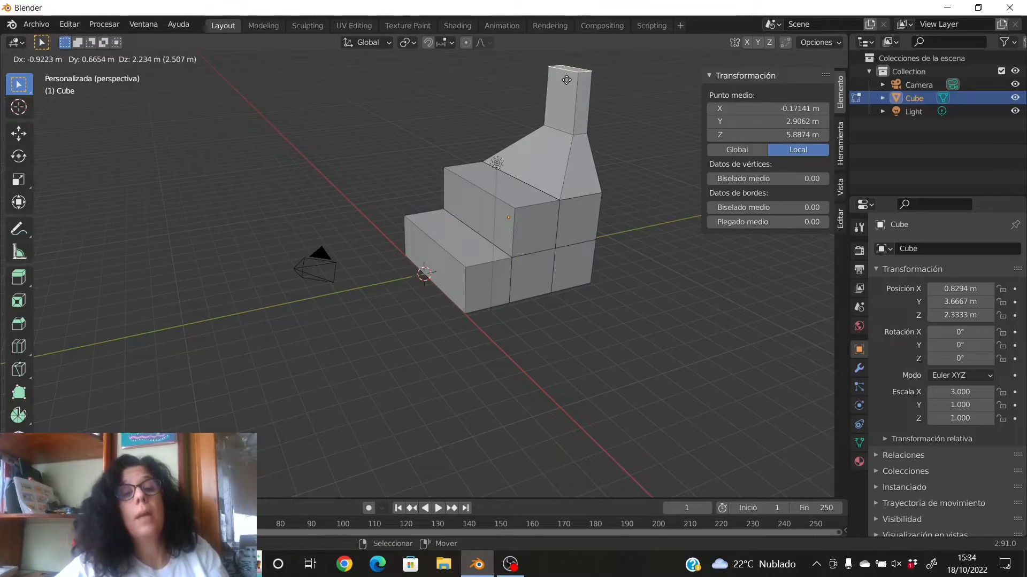
click(566, 80)
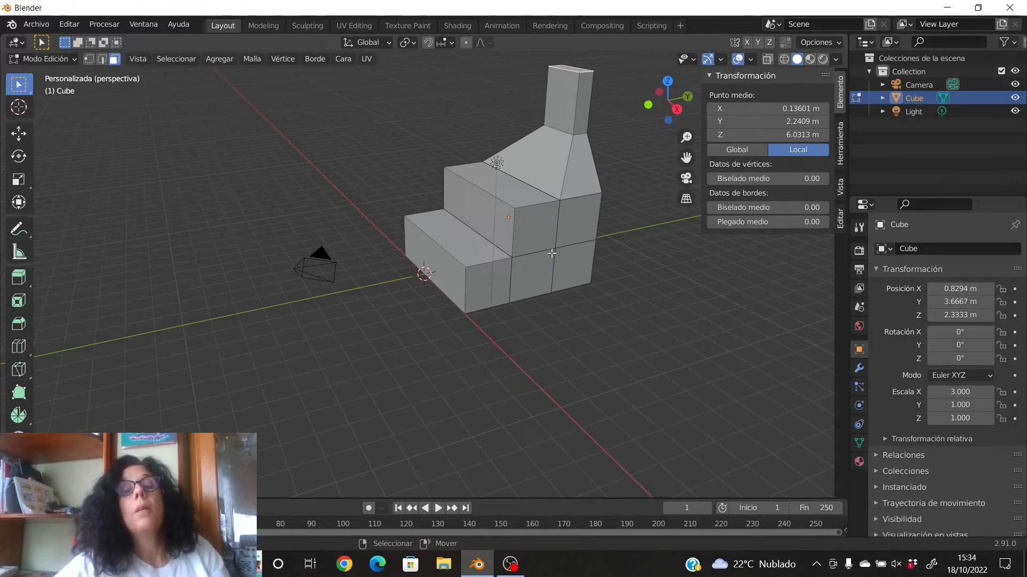
- Undo the top face's extrusion, backward move and shrinking to restore the plain three-step staircase
key(ctrl+z)
key(ctrl+z)
key(ctrl+z)
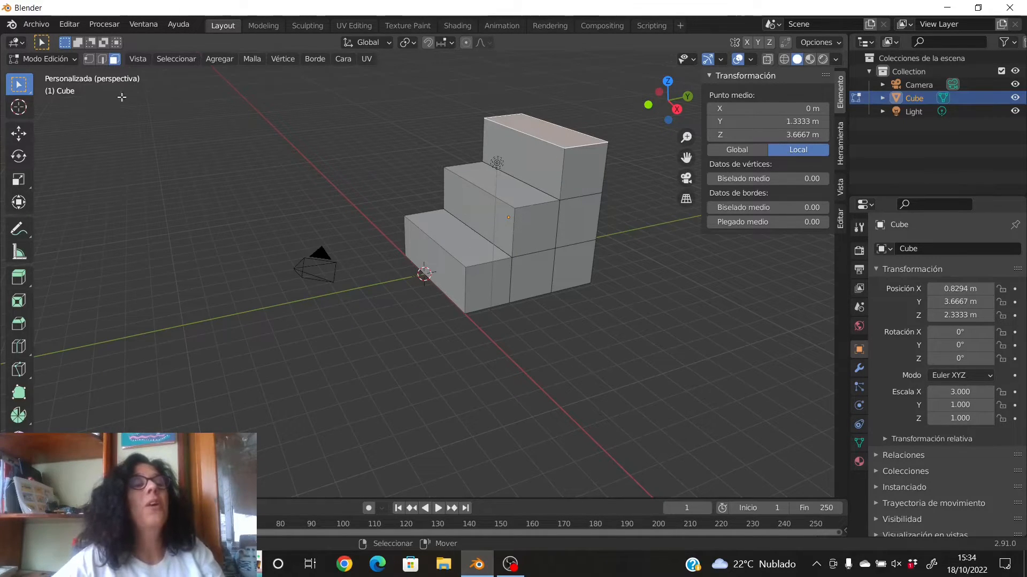
- In vertex selection mode, select the front step's lower front corner at its negative X end and snap the 3D cursor to it
click(90, 58)
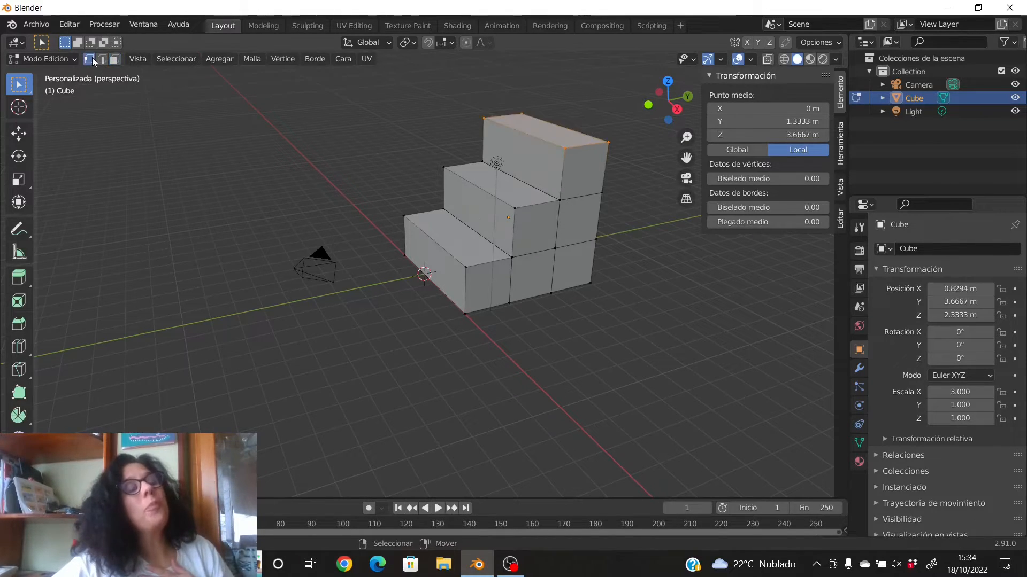
click(405, 256)
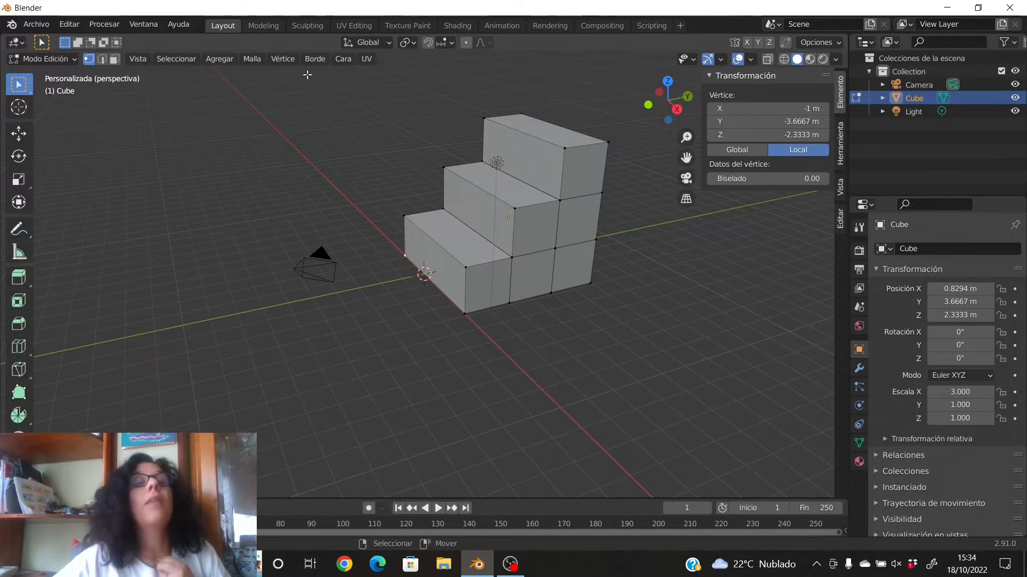
click(261, 59)
mouse_move(270, 101)
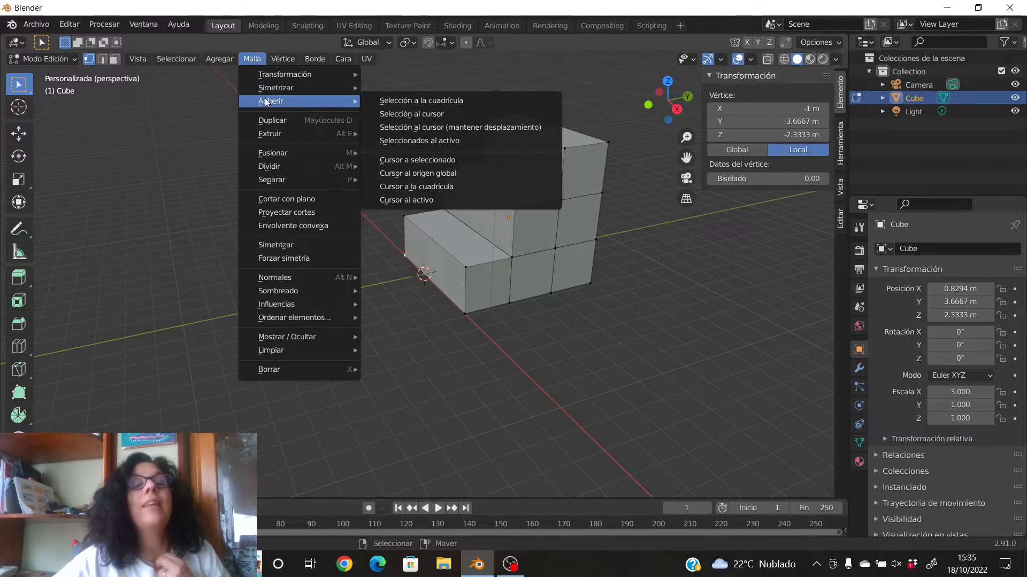
click(432, 160)
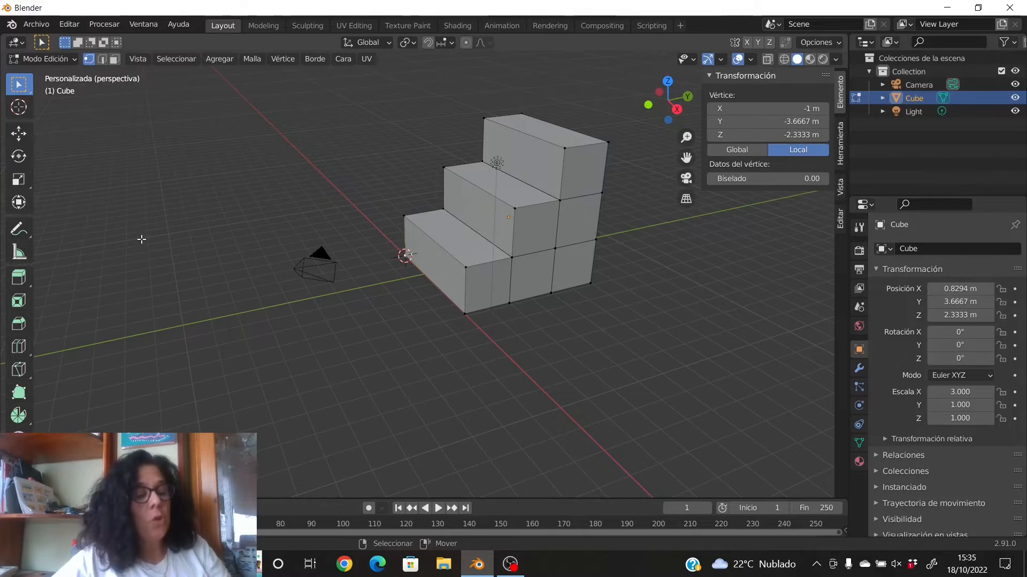
- Return to Object Mode and set the staircase's origin to the 3D cursor
key(Tab)
click(69, 60)
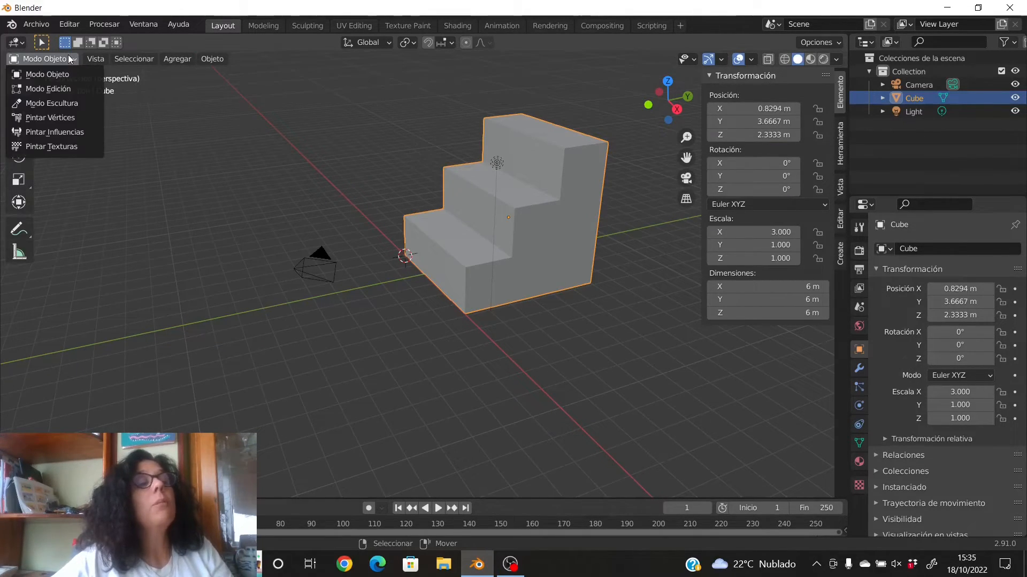
click(220, 59)
mouse_move(238, 85)
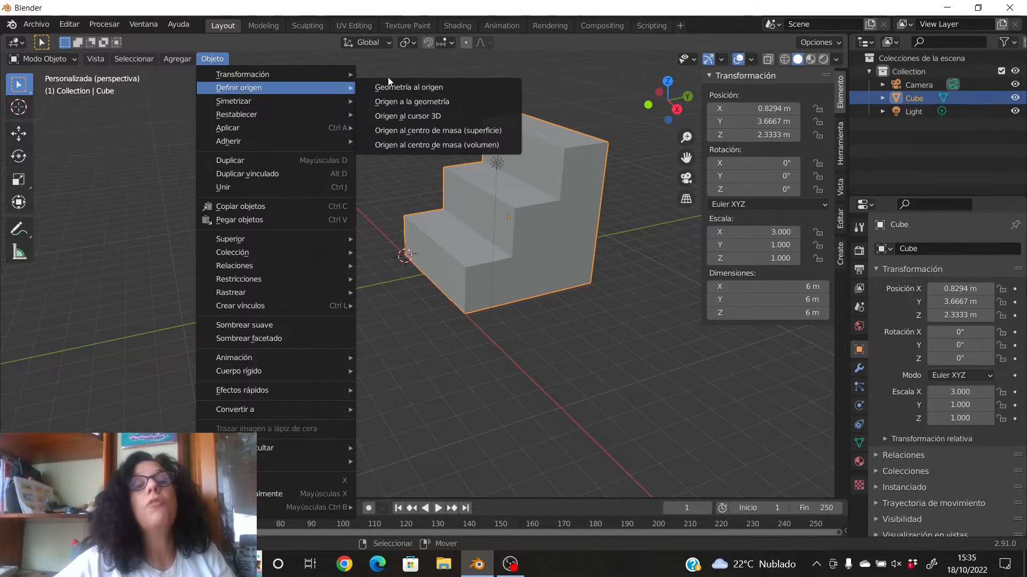
click(416, 114)
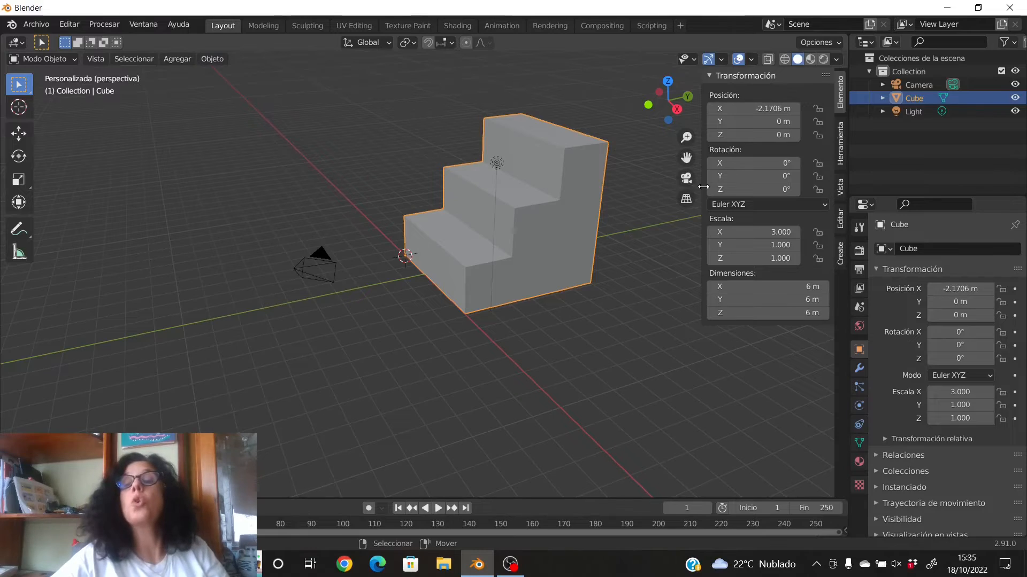
- Set the staircase's X position to 0 m
click(753, 109)
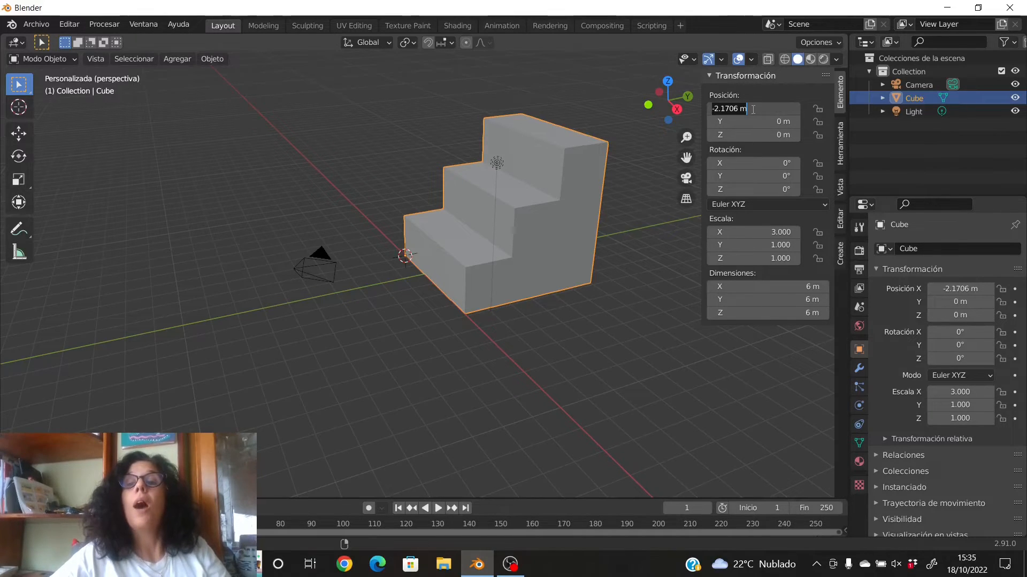
text(0)
key(Return)
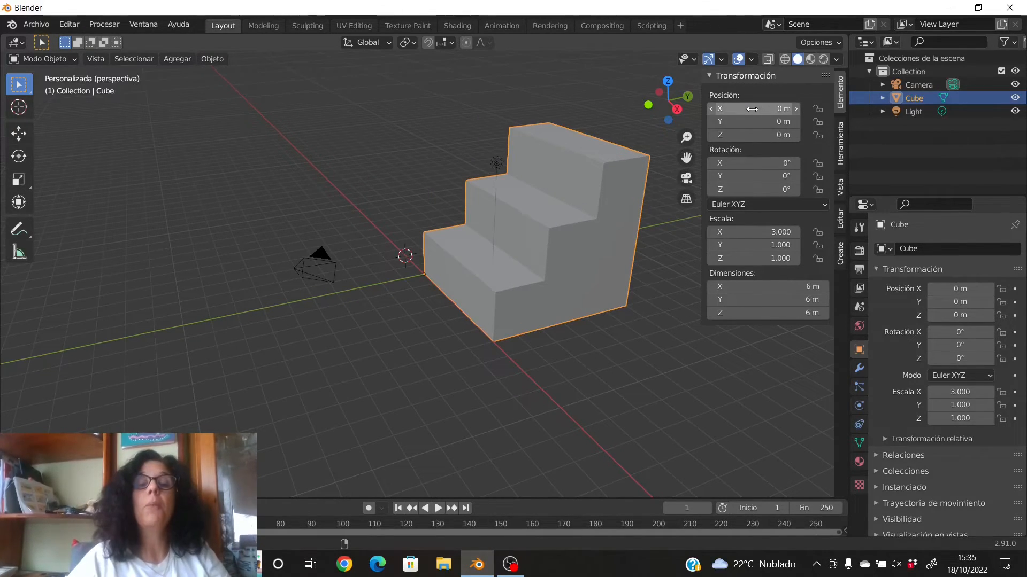
- Set the 3D cursor's X position to 0 m and bring back the staircase's transform values
scroll(432, 335, up, 10)
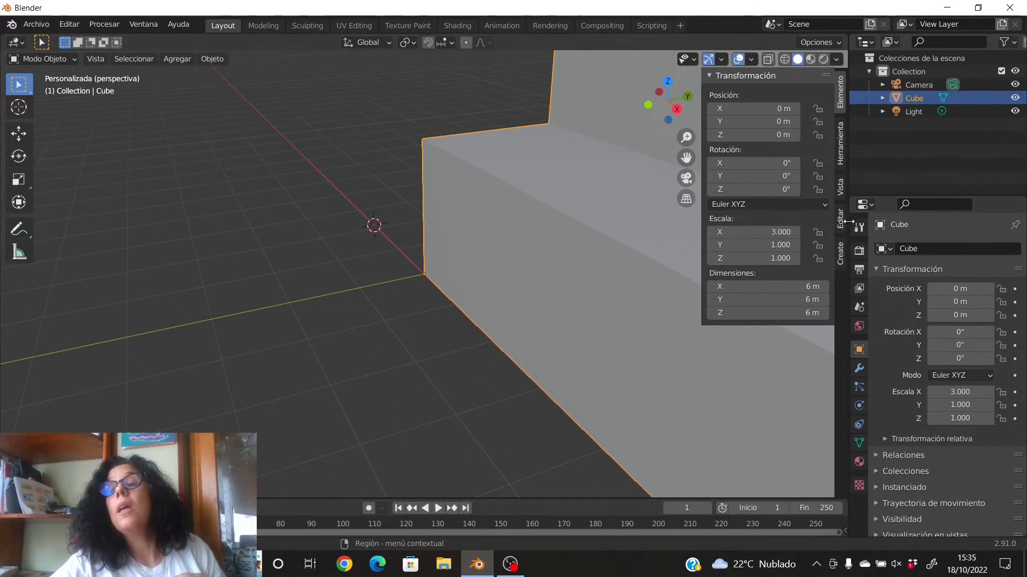
click(842, 253)
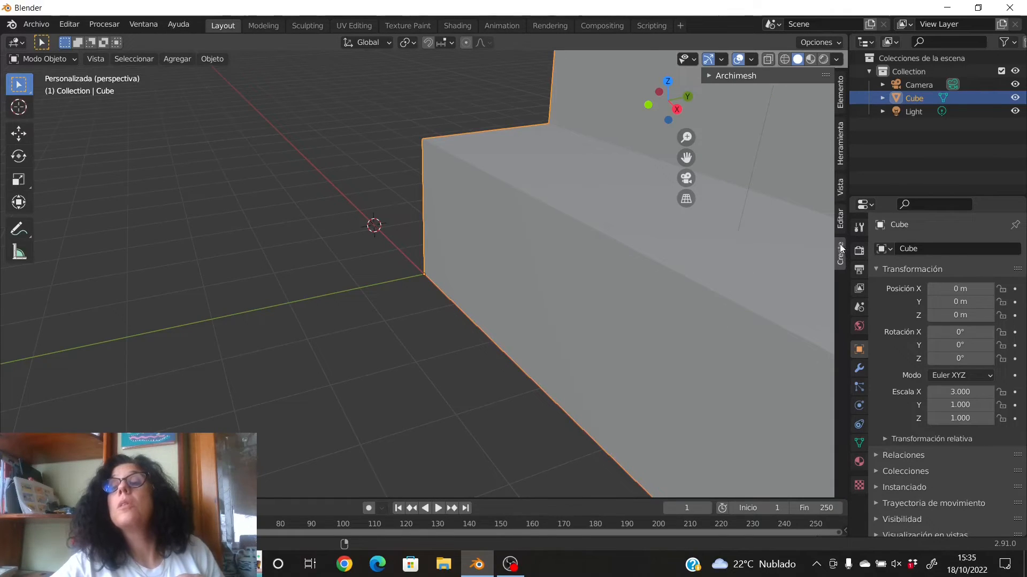
click(839, 101)
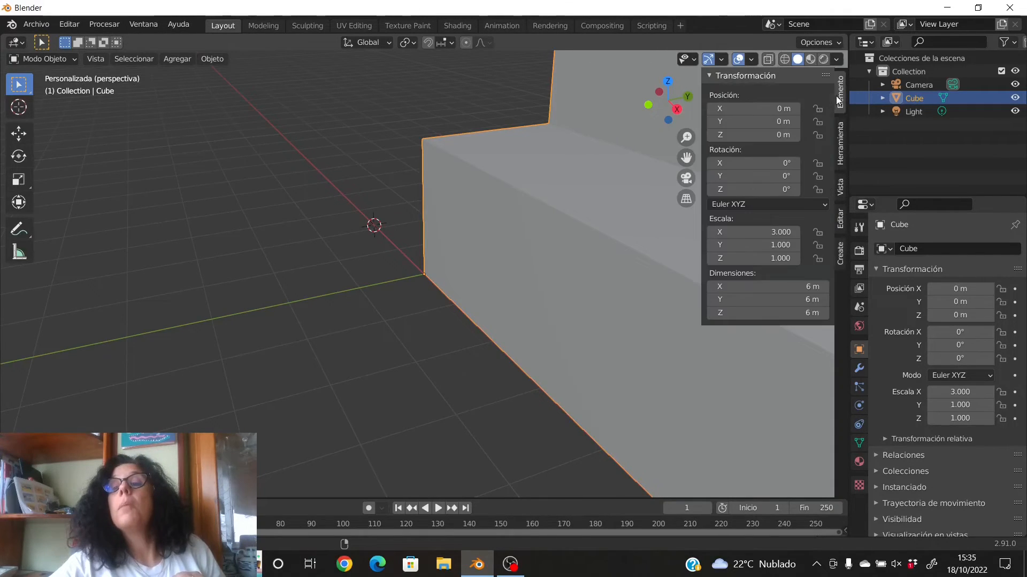
click(842, 190)
click(786, 292)
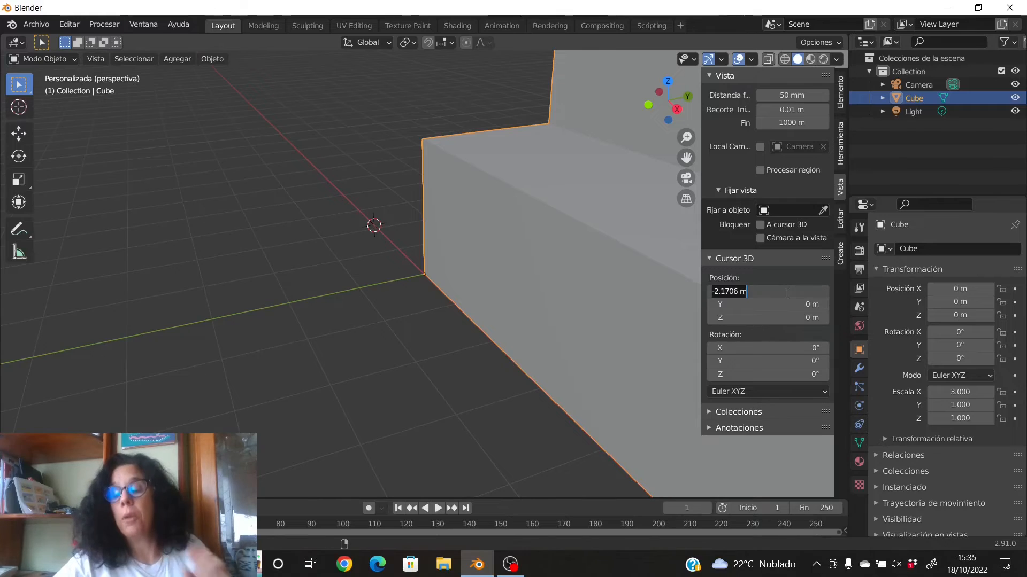
text(0)
key(Return)
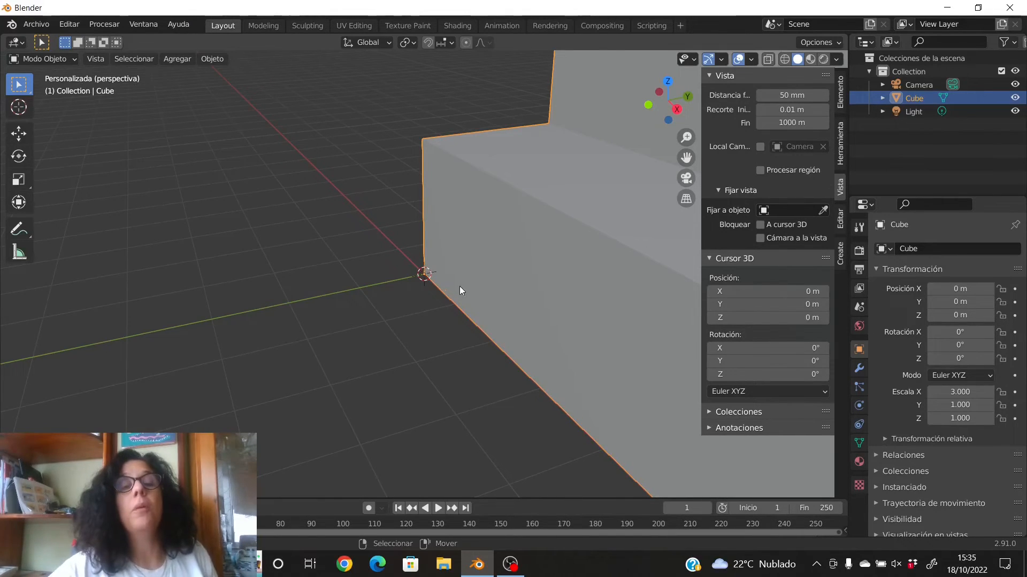
scroll(471, 289, down, 6)
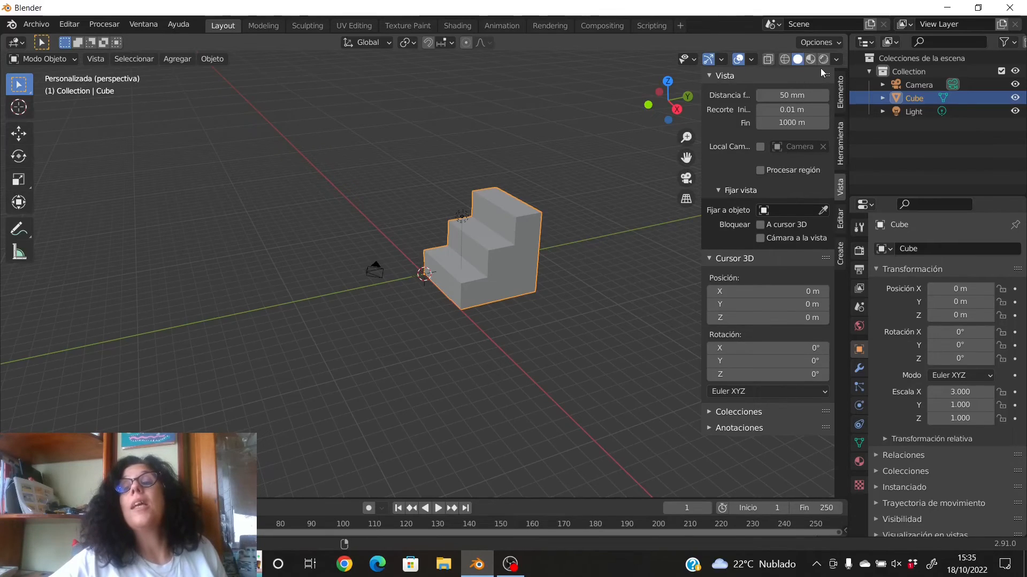
click(840, 93)
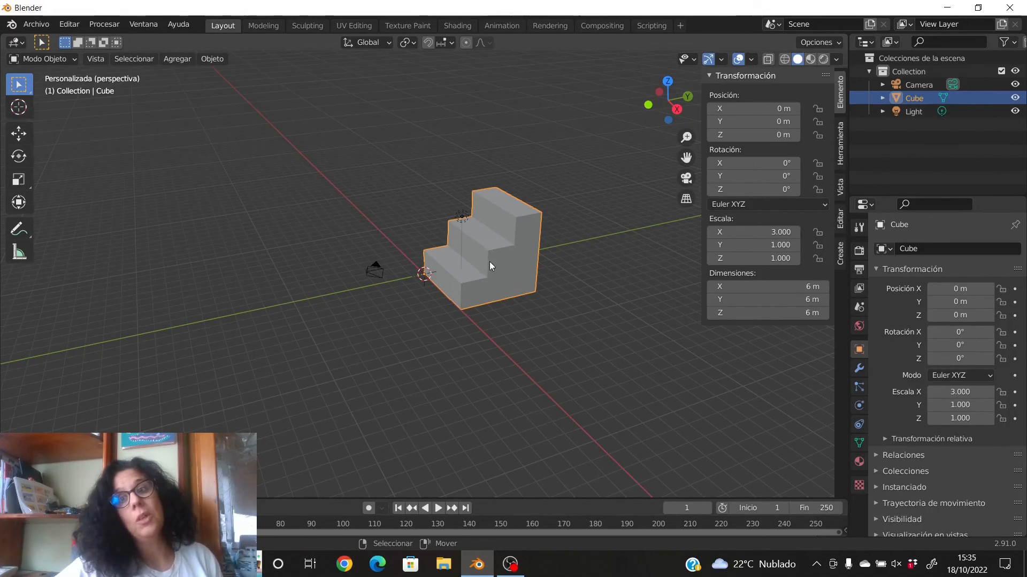
scroll(489, 262, down, 1)
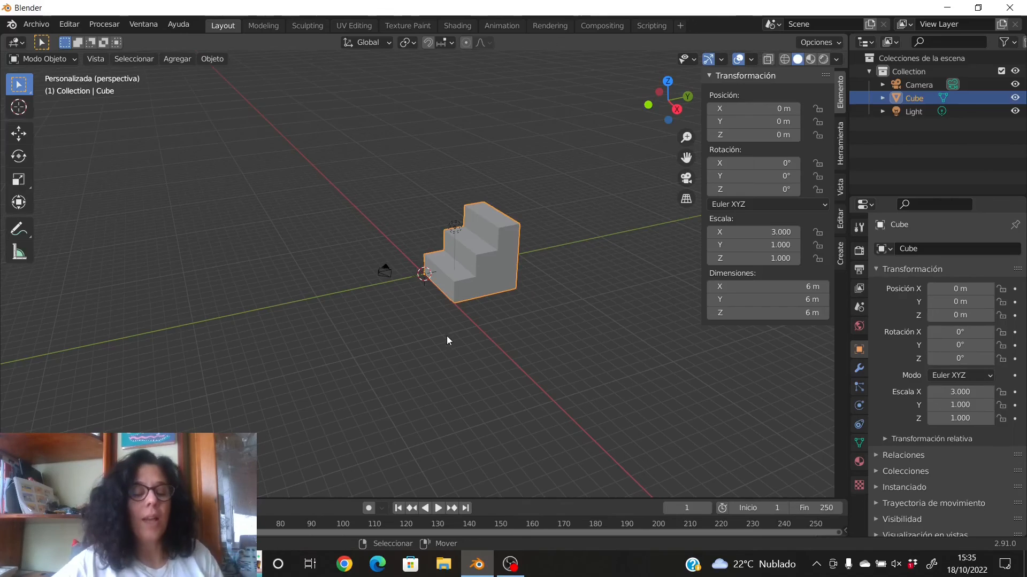